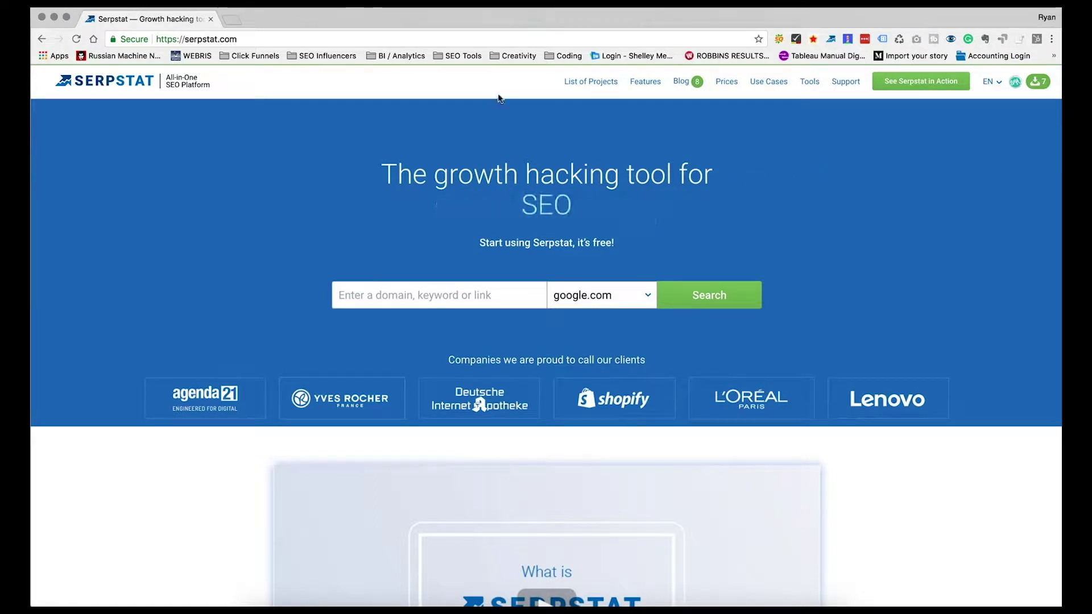
click(386, 297)
text(htt)
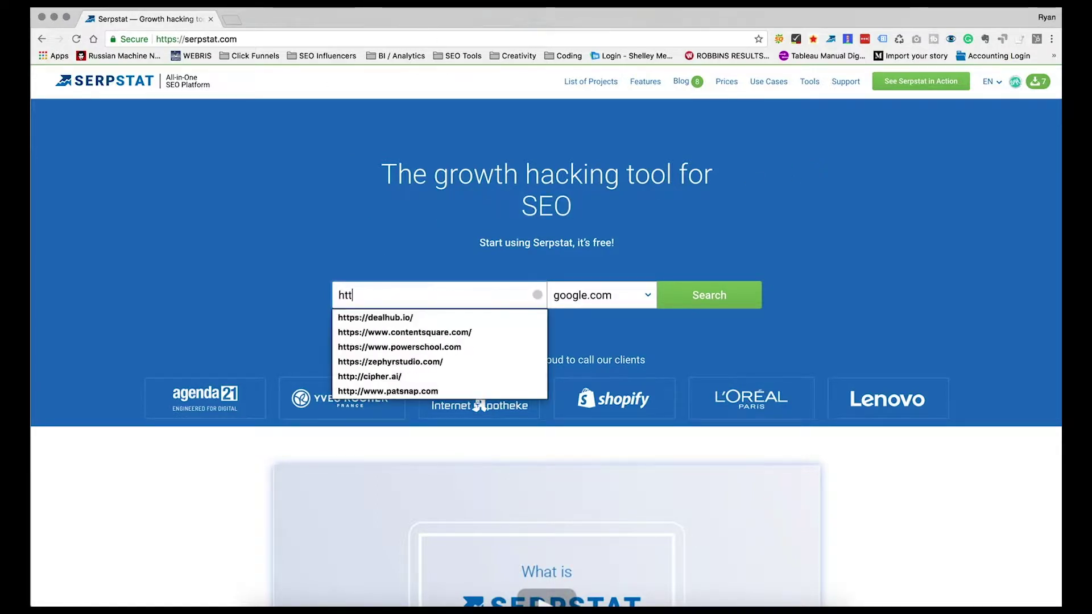
text(p://w)
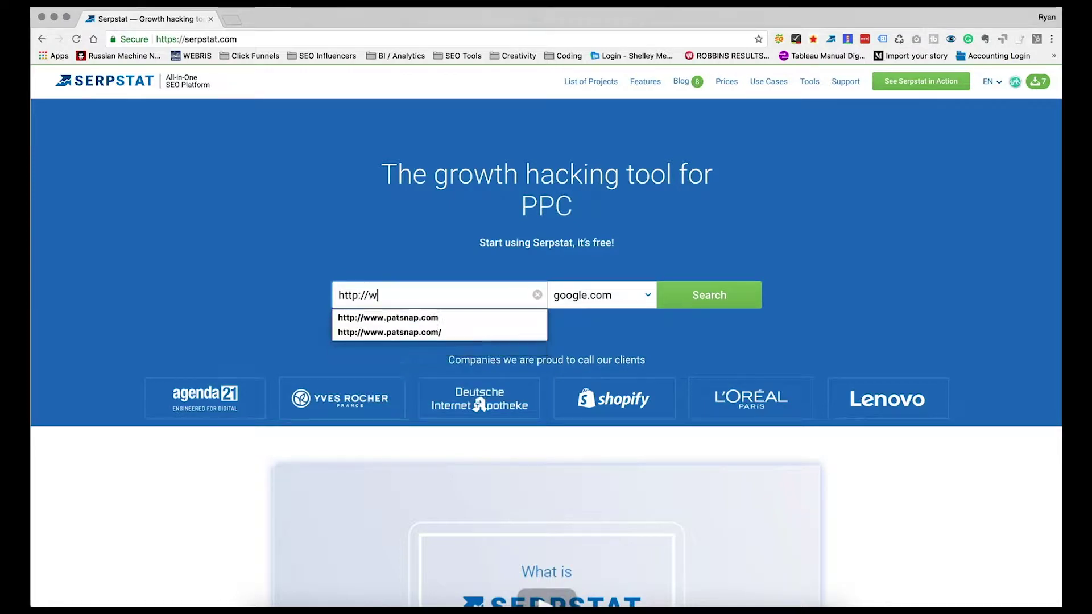
text(ww.exmaple)
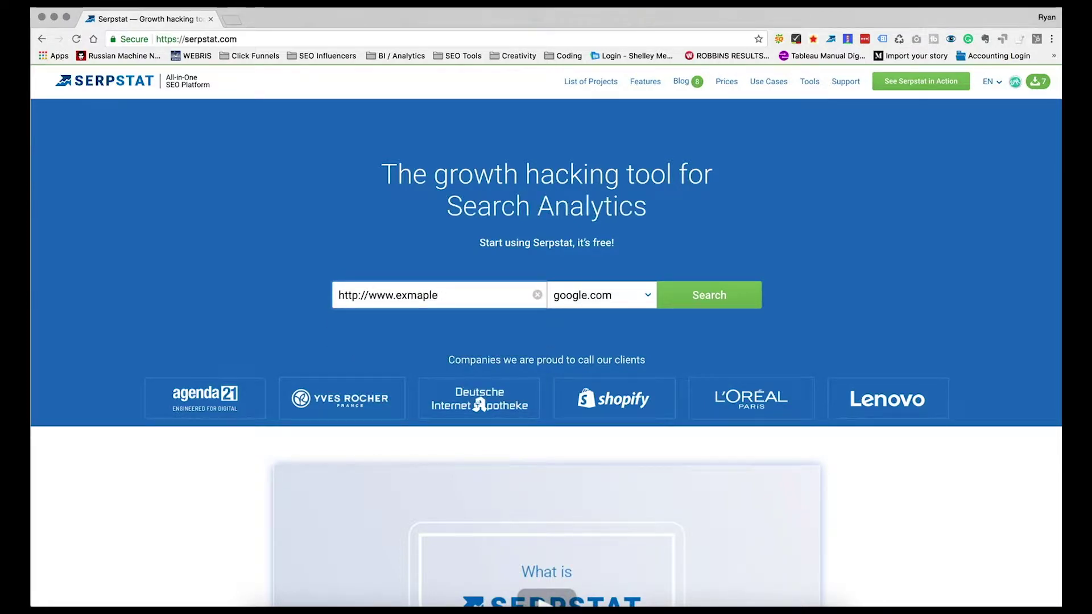
key(BackSpace)
key(BackSpace)
key(BackSpace)
key(BackSpace)
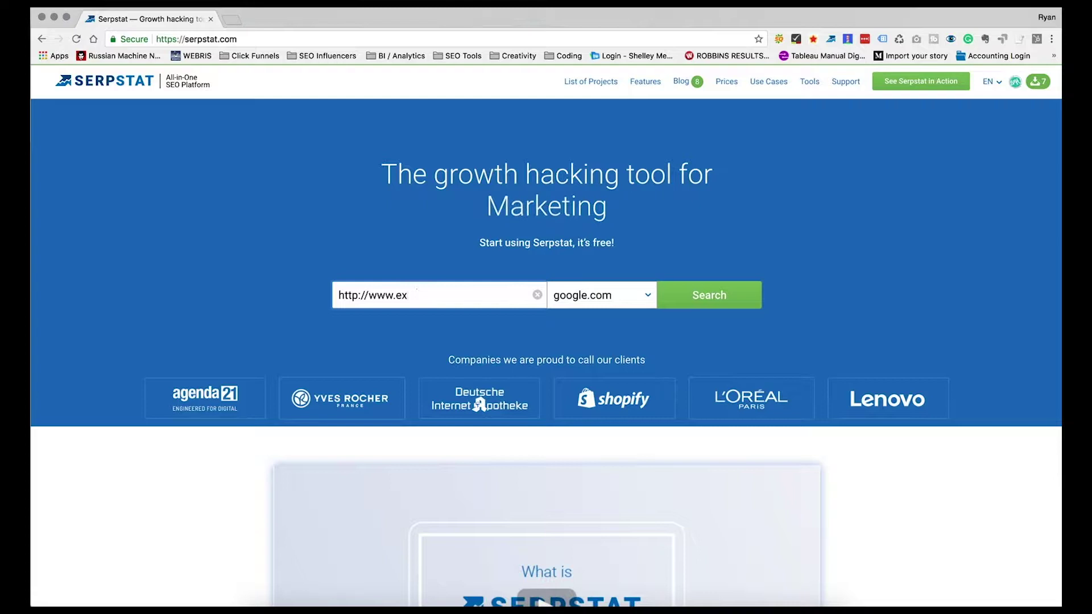
text(a,ple)
key(BackSpace)
text(mple.com)
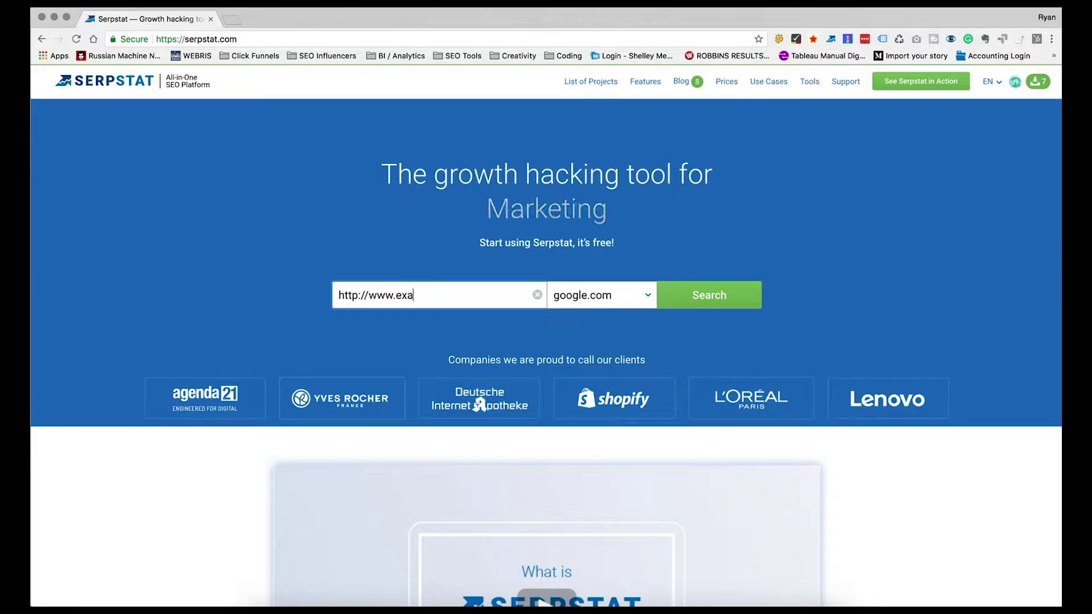
key(Return)
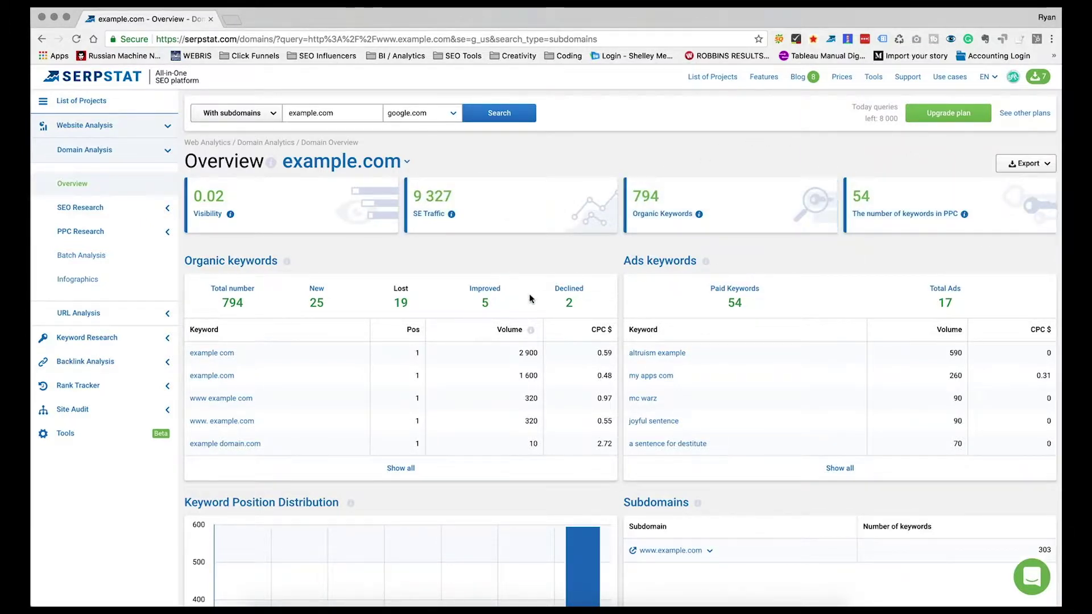
Step: Scroll through the example.com overview, from organic and paid keywords to organic competitors, then back up
scroll(743, 332, down, 3)
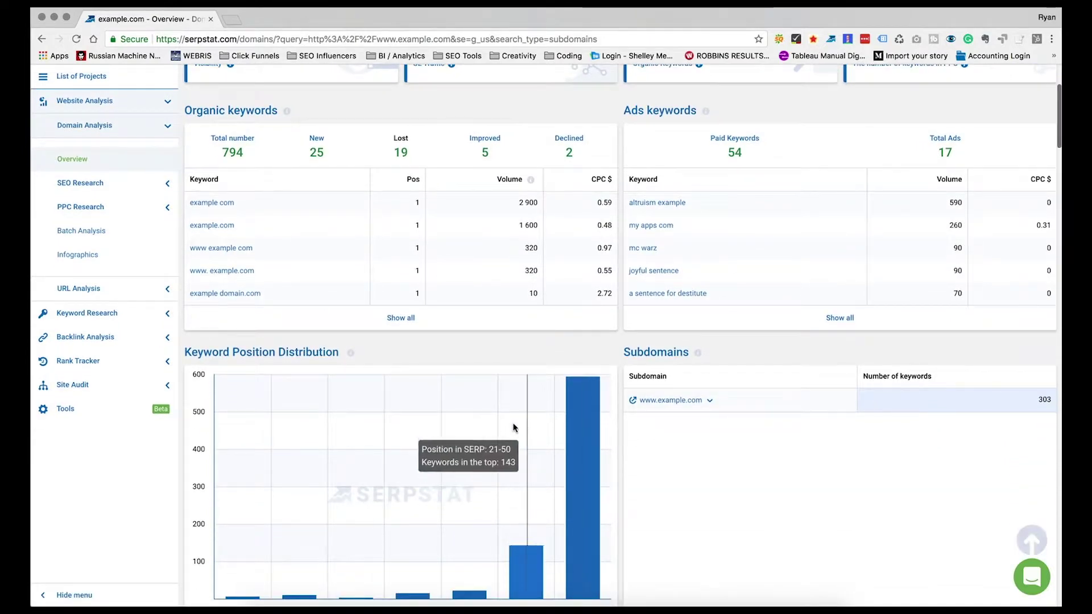
scroll(576, 439, down, 7)
scroll(576, 440, down, 15)
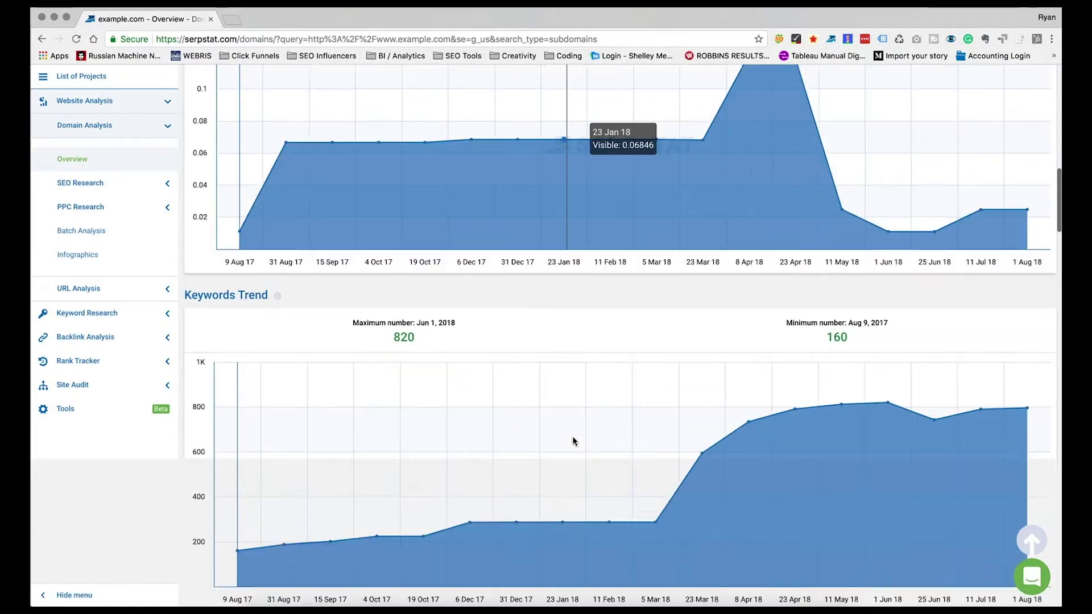
scroll(573, 441, down, 8)
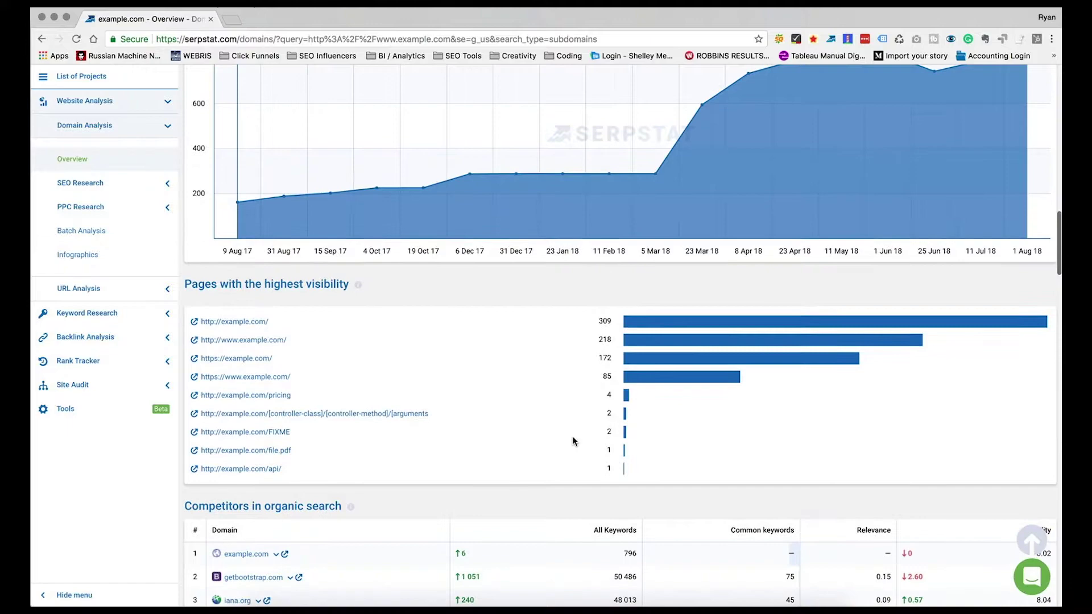
scroll(573, 441, down, 14)
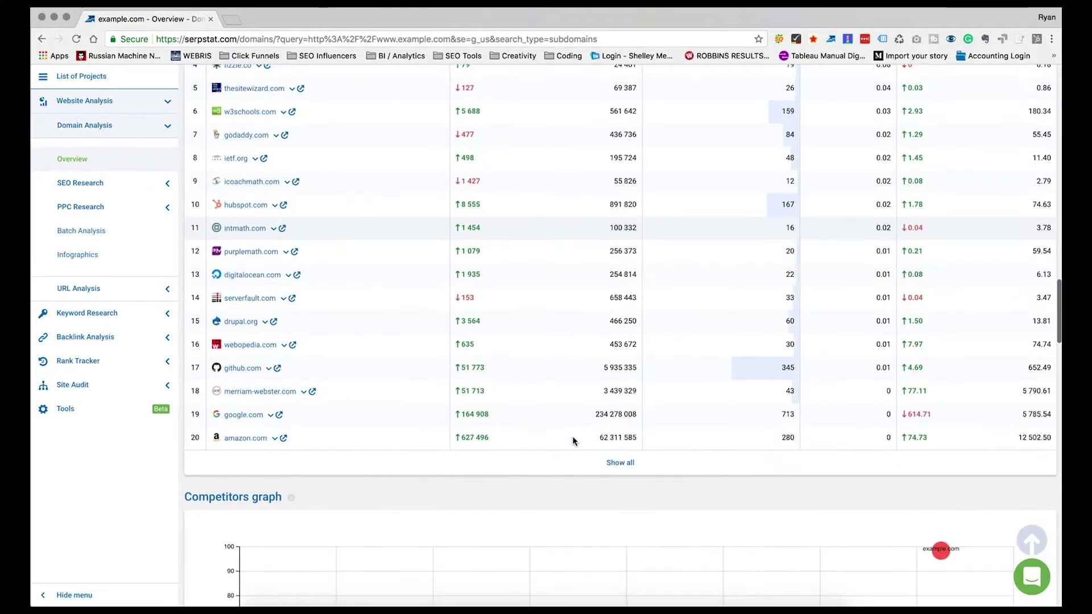
scroll(573, 441, up, 20)
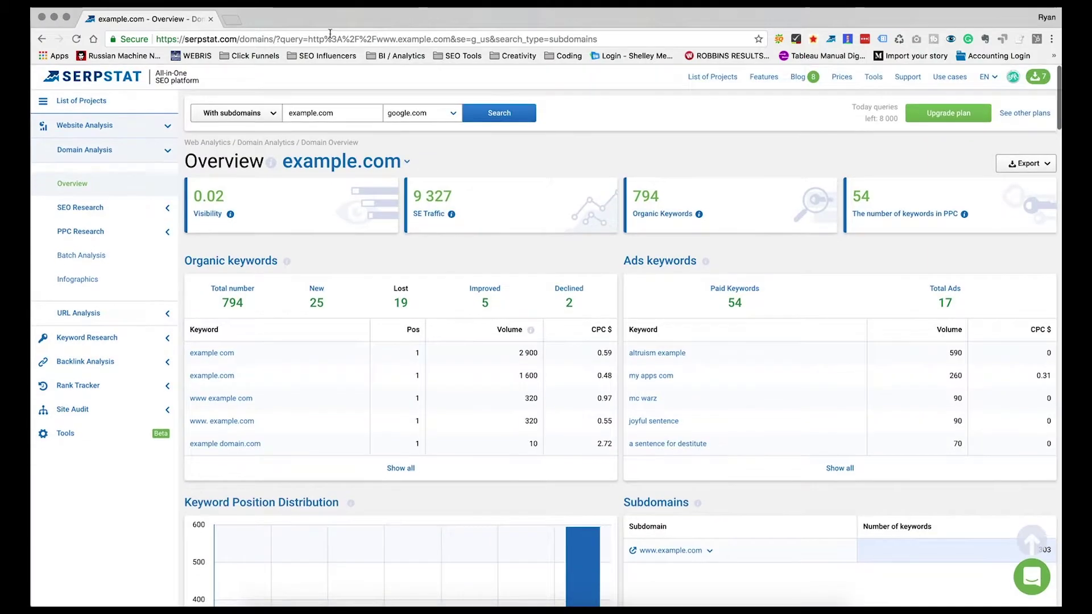
Step: Launch a new site audit scan of example.com from Audit Summary, keeping the default launch settings
click(71, 412)
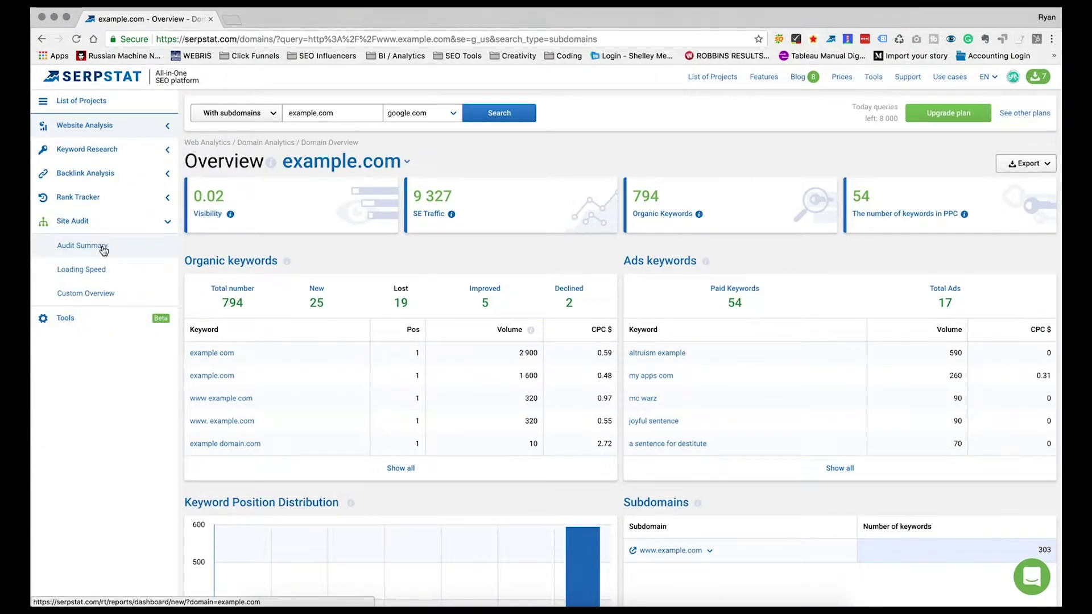
click(104, 248)
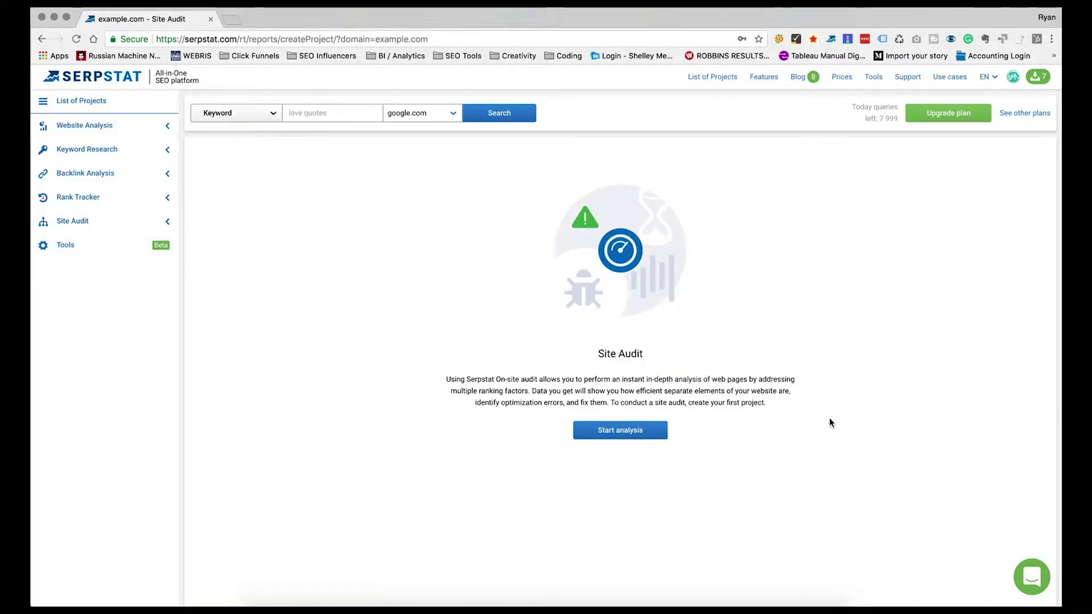
click(614, 430)
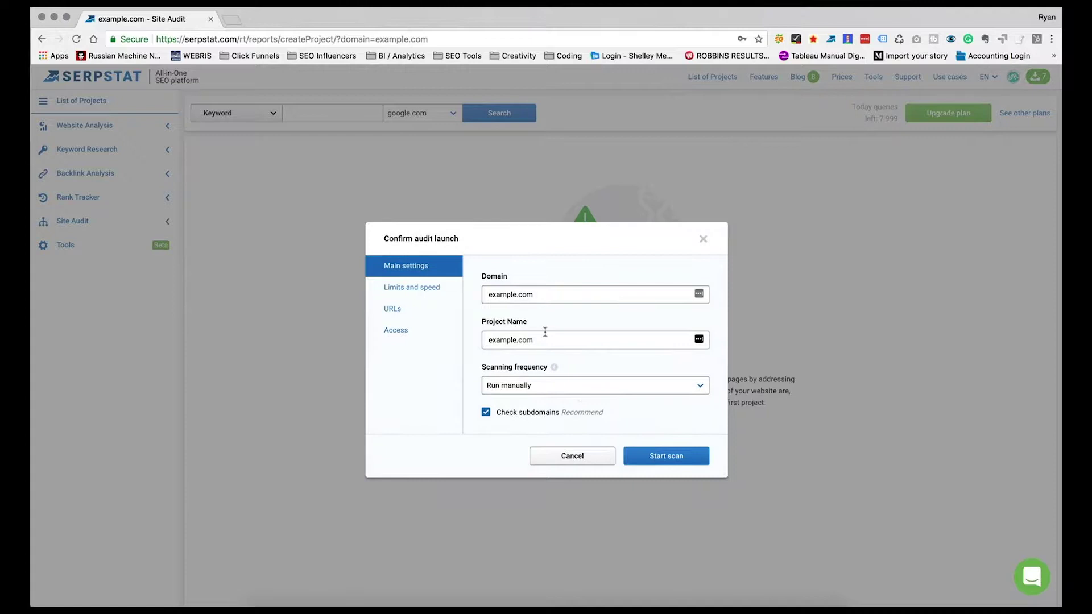
click(663, 456)
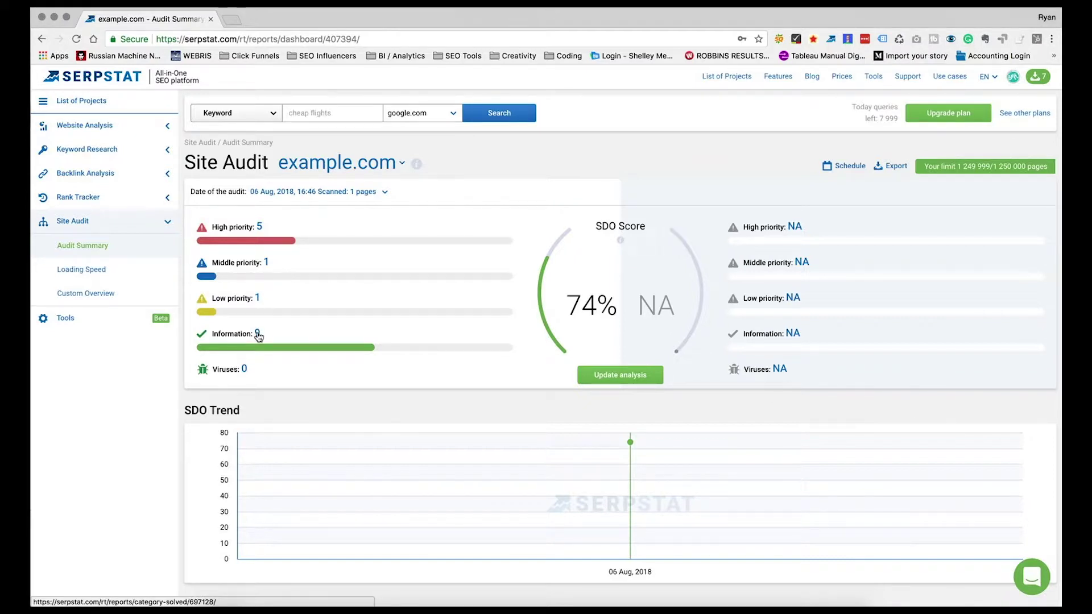
Step: Scroll down the Audit Summary to the HTTP Status Code and Meta Tags categories
scroll(258, 336, down, 6)
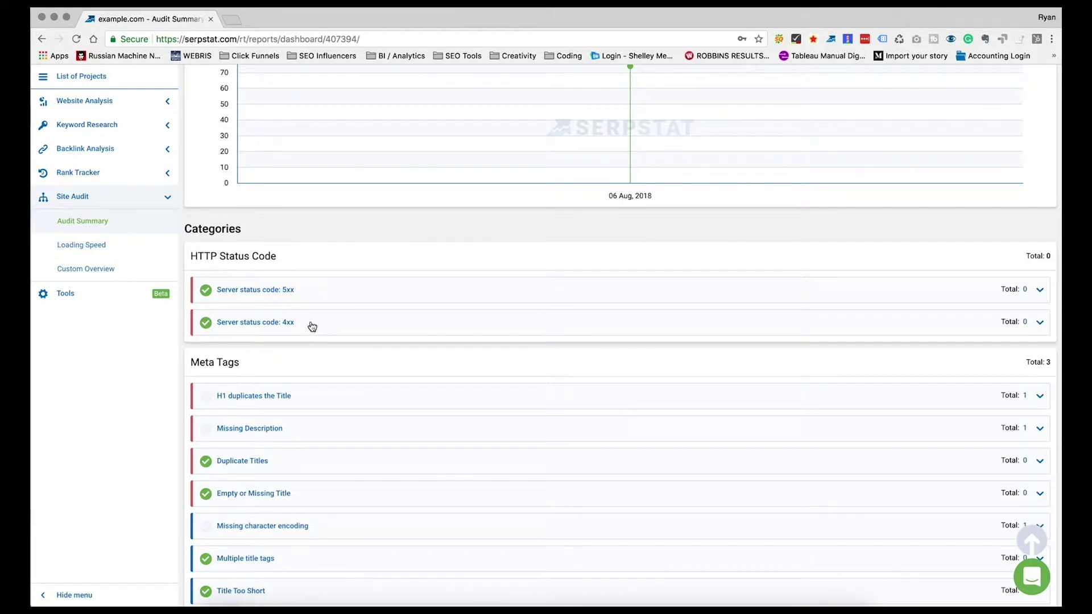
scroll(312, 326, down, 2)
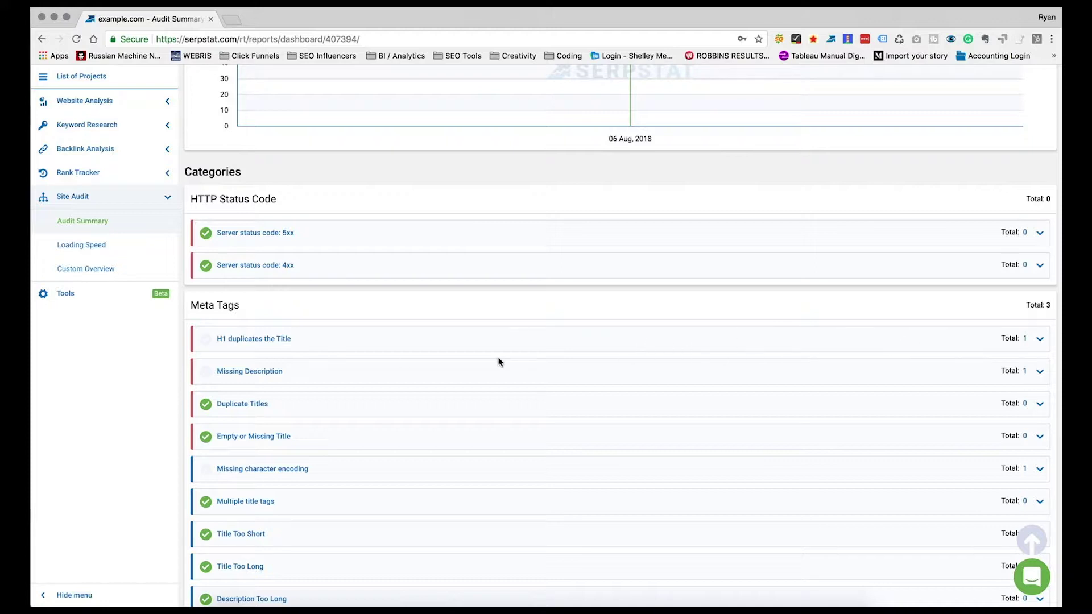
Step: Expand the H1 duplicates the Title and Missing Description issues to read their explanations
click(1040, 340)
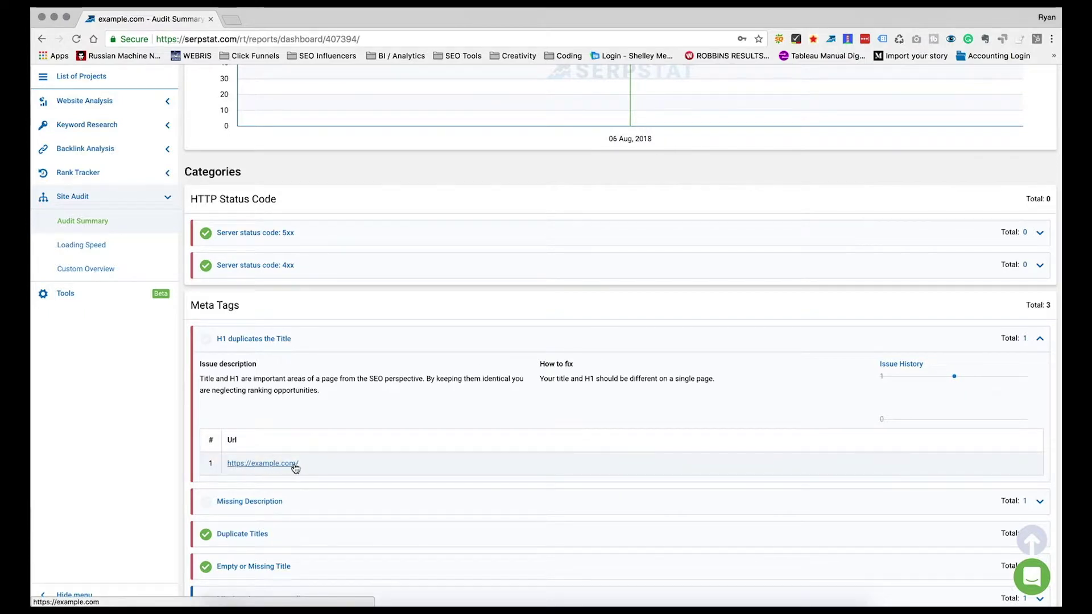
scroll(292, 465, down, 2)
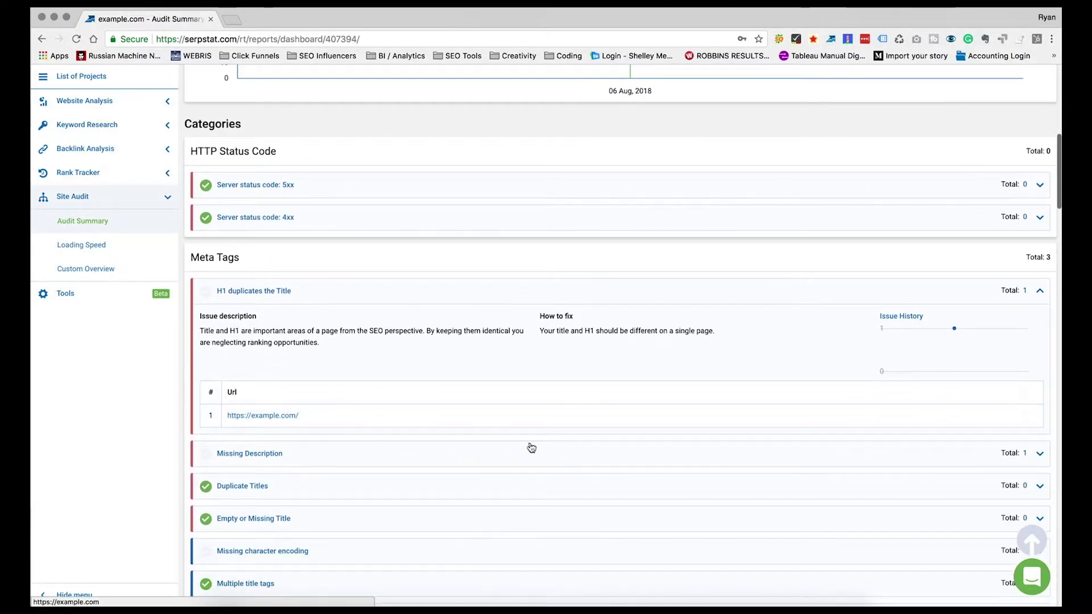
click(1040, 455)
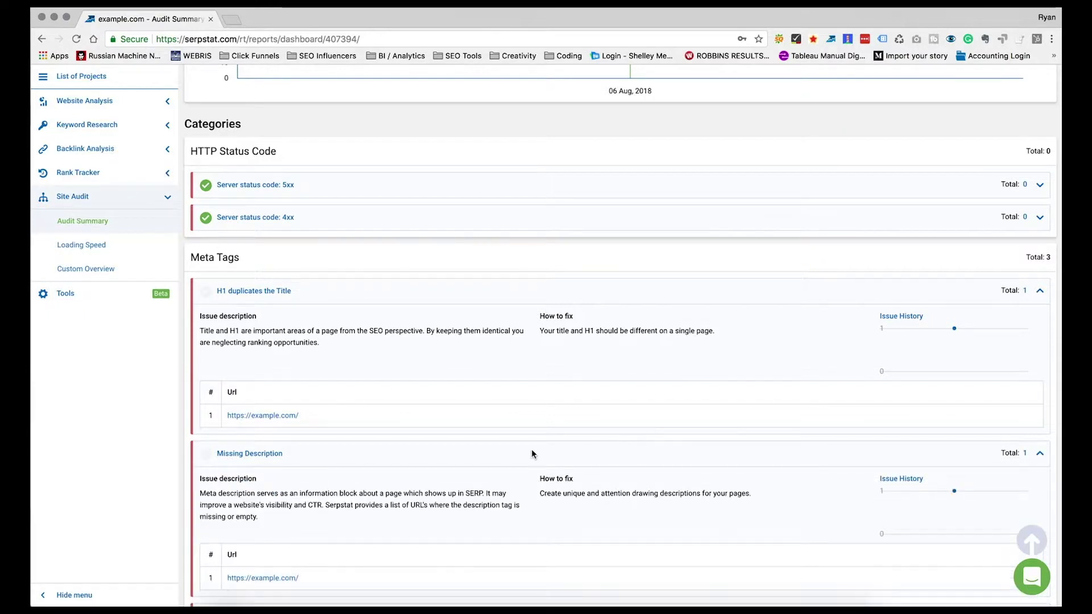
scroll(428, 514, down, 4)
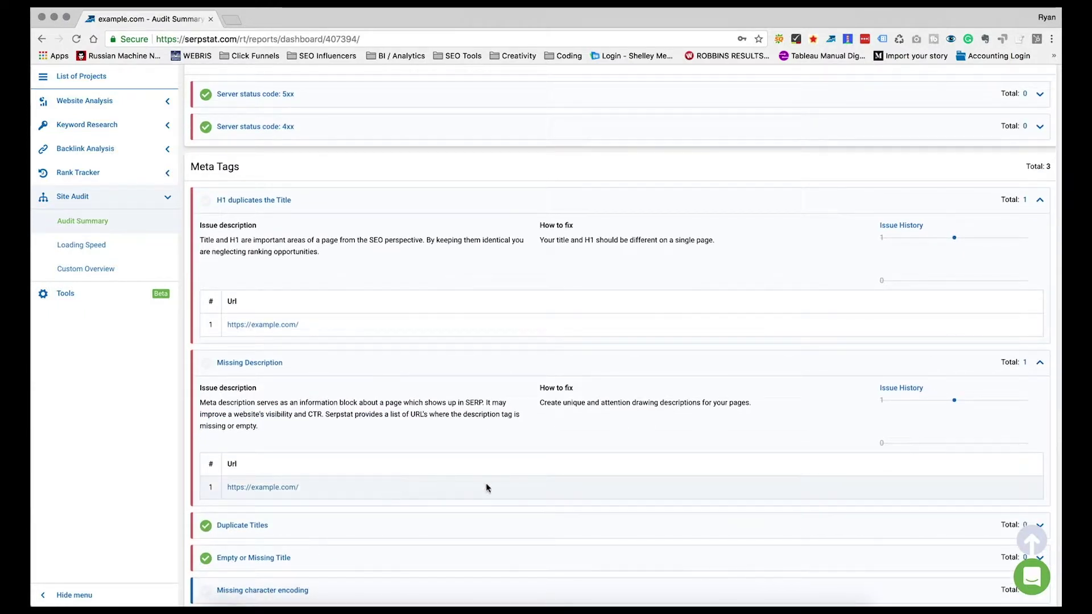
triple_click(210, 399)
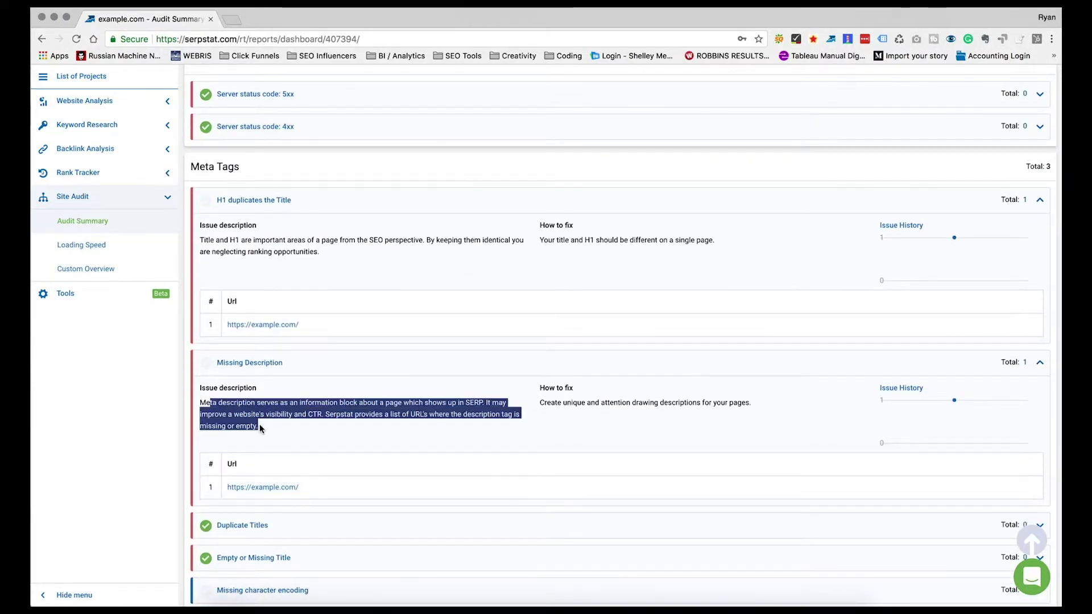
click(560, 415)
Step: Expand the Missing character encoding issue and continue down through the further audit categories
scroll(568, 408, down, 1)
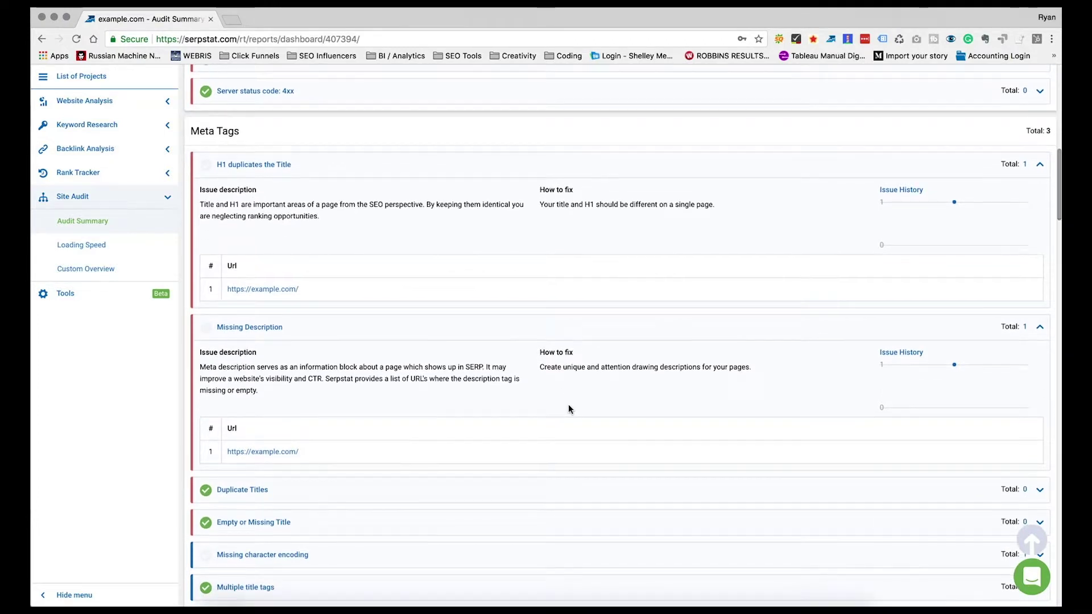
scroll(568, 407, down, 3)
scroll(336, 418, down, 1)
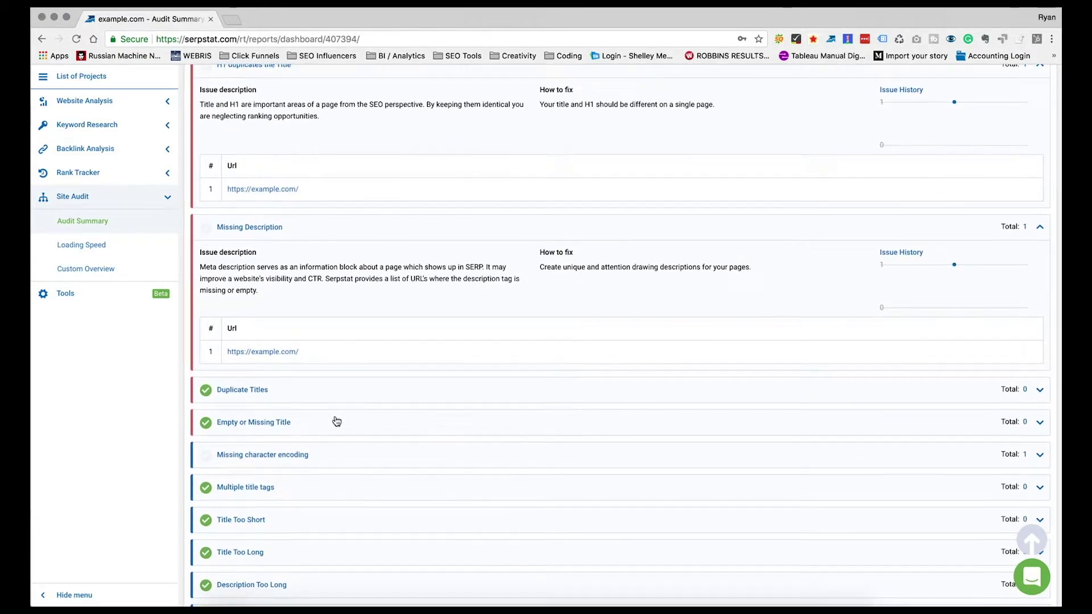
click(327, 434)
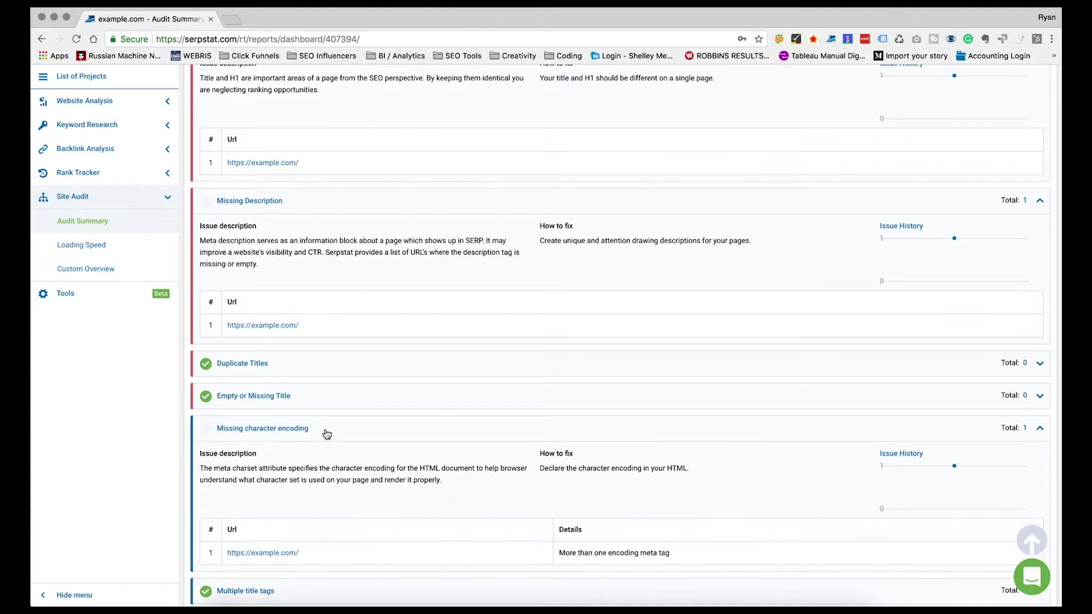
scroll(325, 429, down, 1)
scroll(325, 430, down, 3)
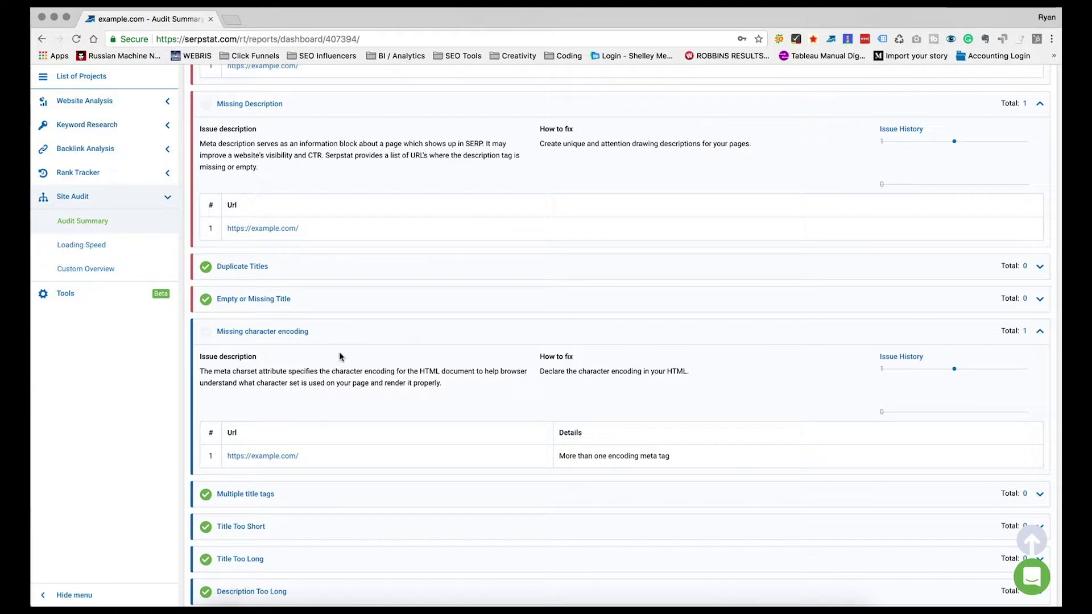
scroll(340, 356, down, 10)
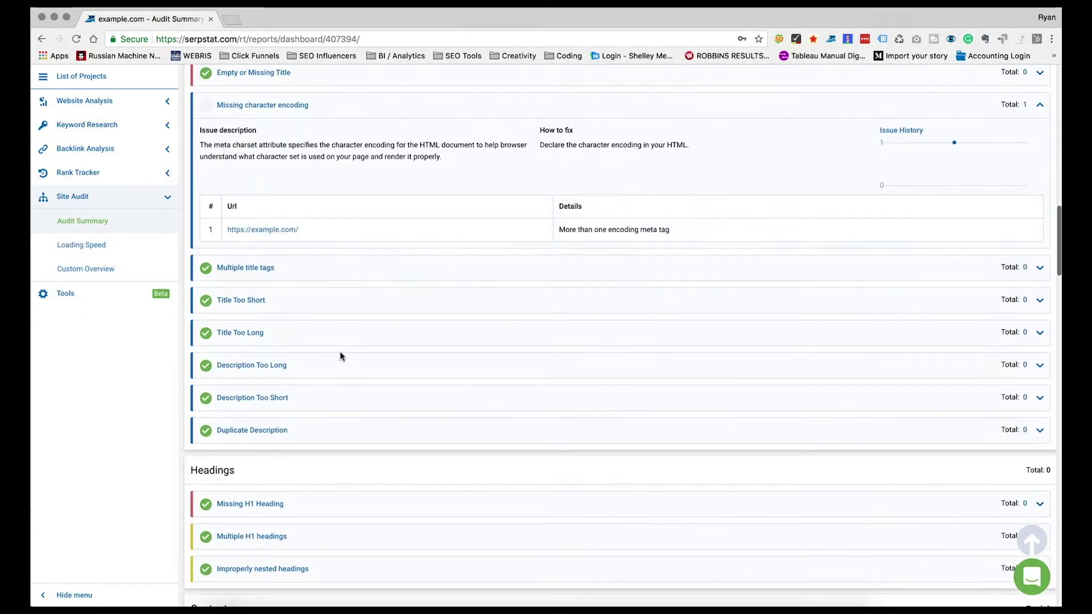
scroll(341, 357, down, 8)
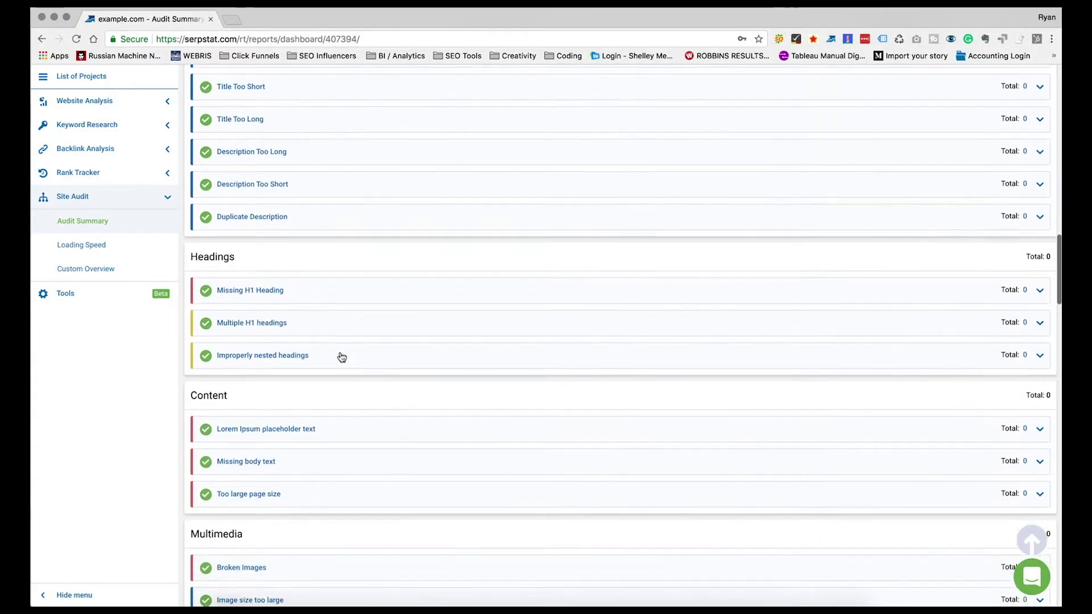
scroll(206, 471, down, 8)
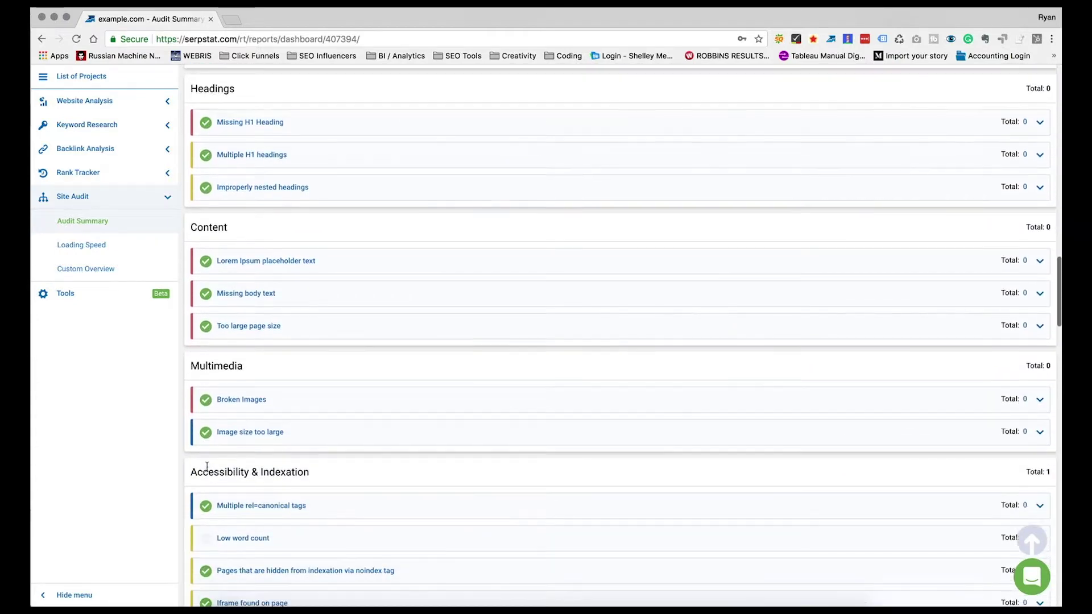
scroll(210, 474, down, 1)
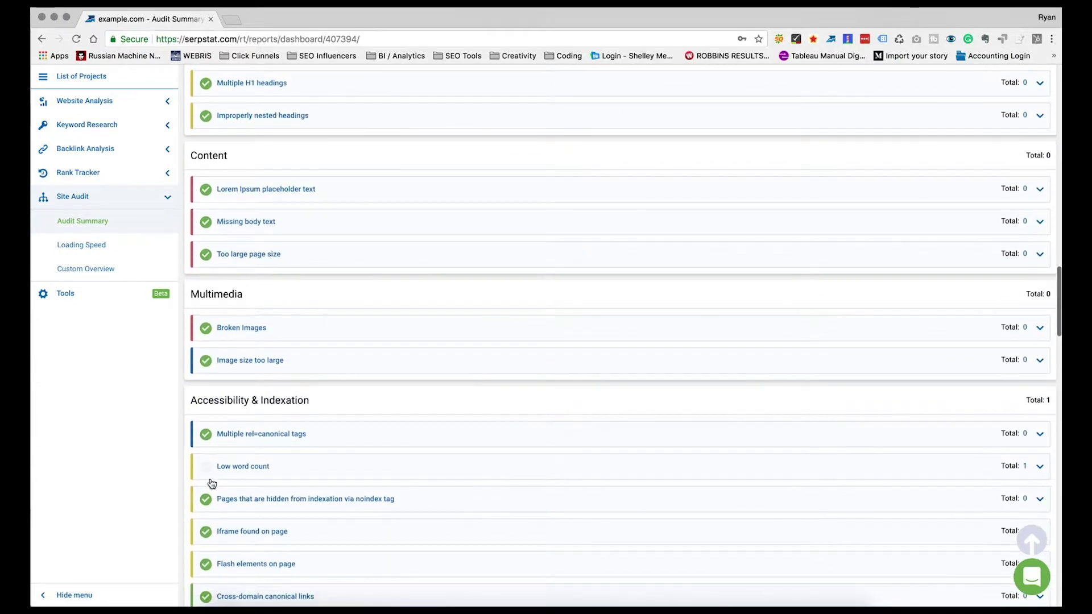
Step: Expand the Low word count issue to show the affected example.com URL, then review remaining sections
click(246, 469)
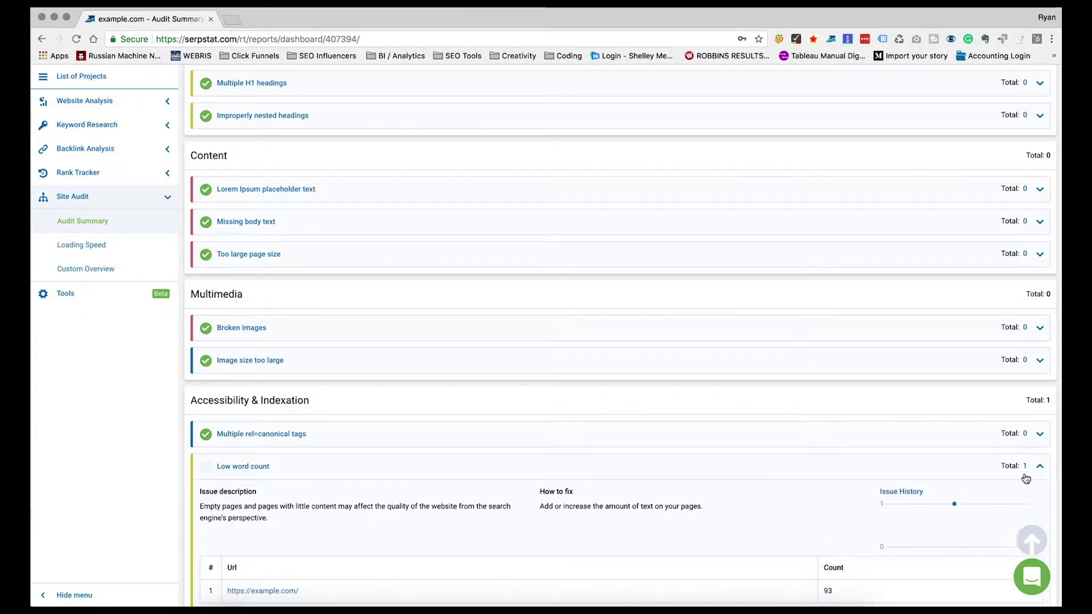
scroll(1025, 472, down, 6)
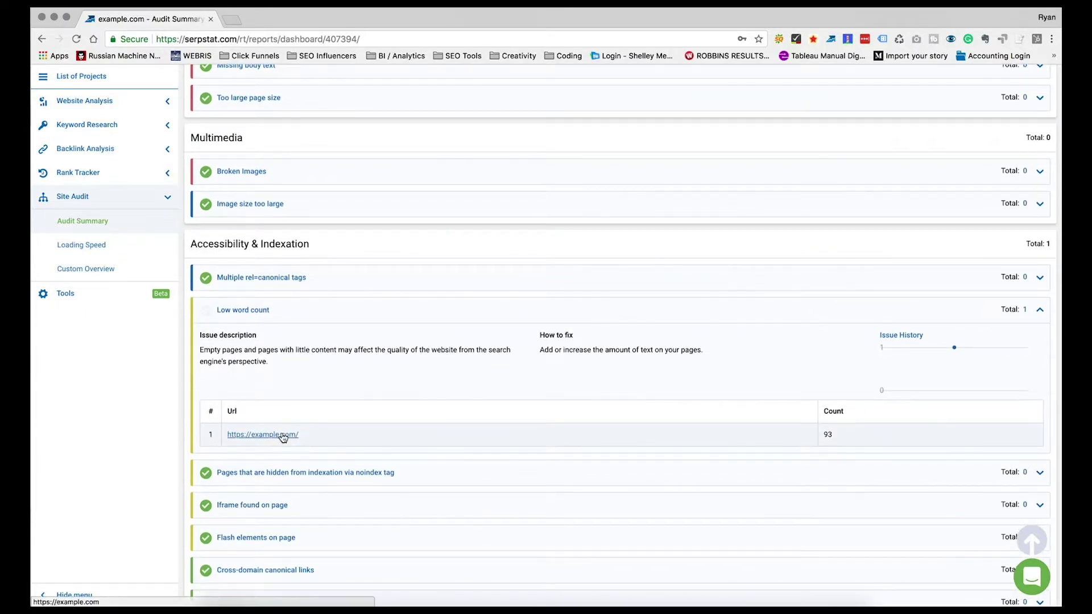
scroll(284, 437, down, 5)
scroll(282, 438, up, 12)
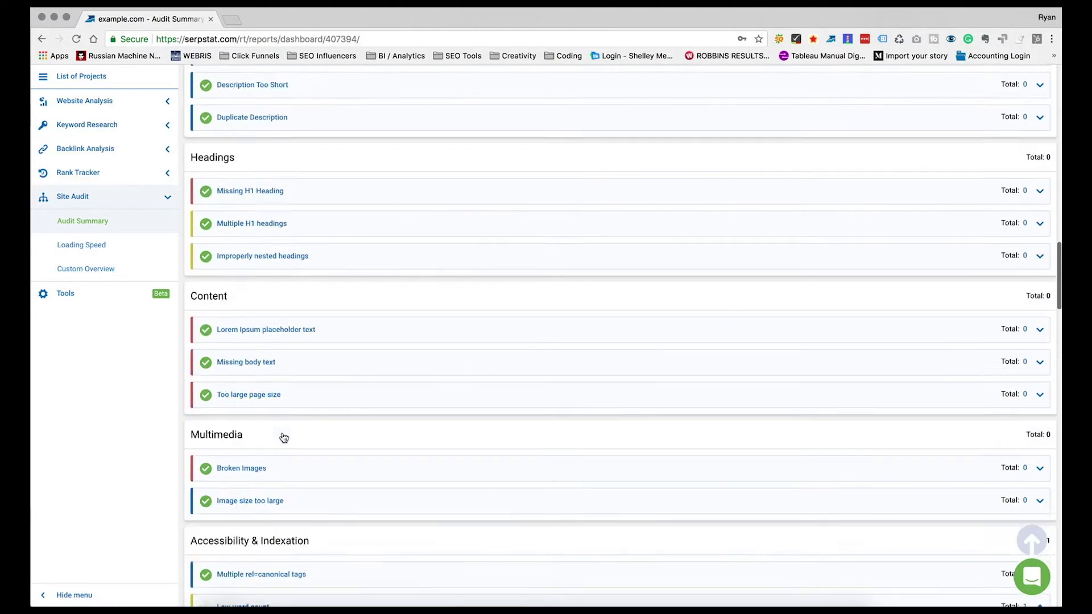
scroll(271, 344, down, 7)
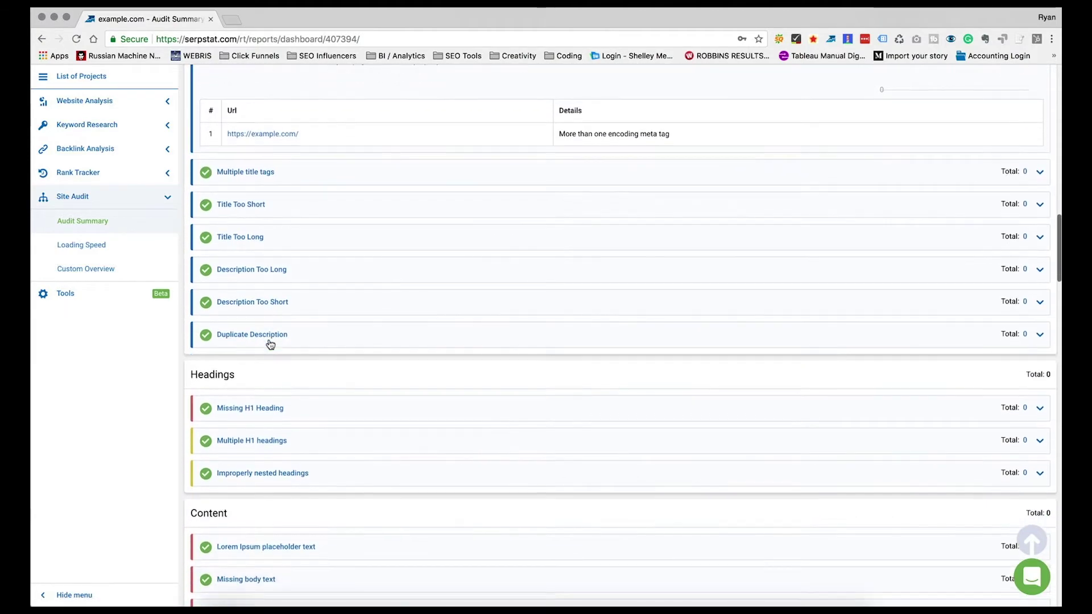
scroll(271, 344, down, 7)
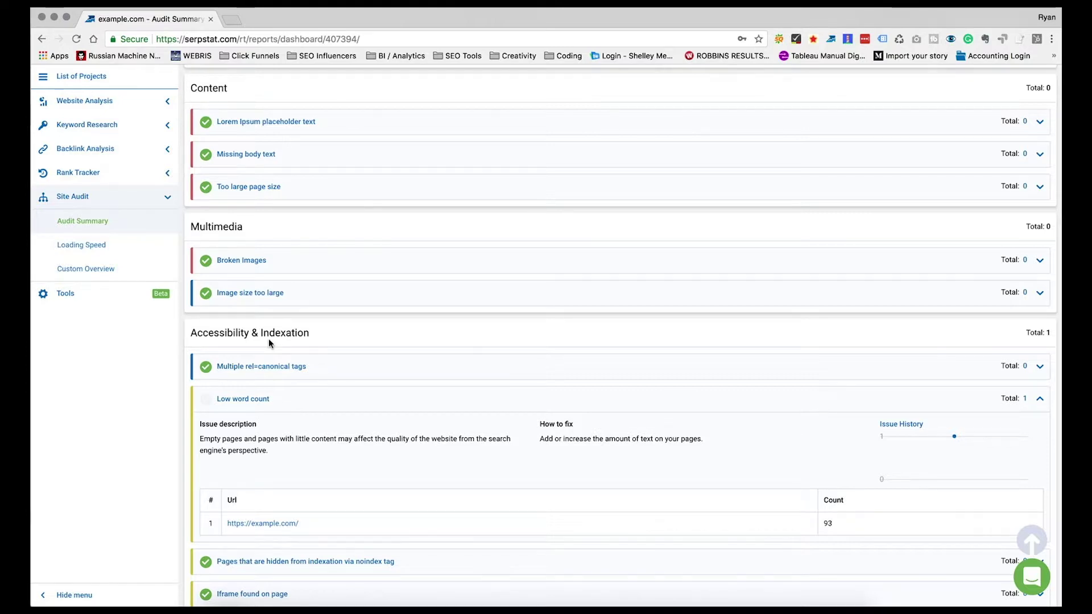
scroll(465, 411, down, 2)
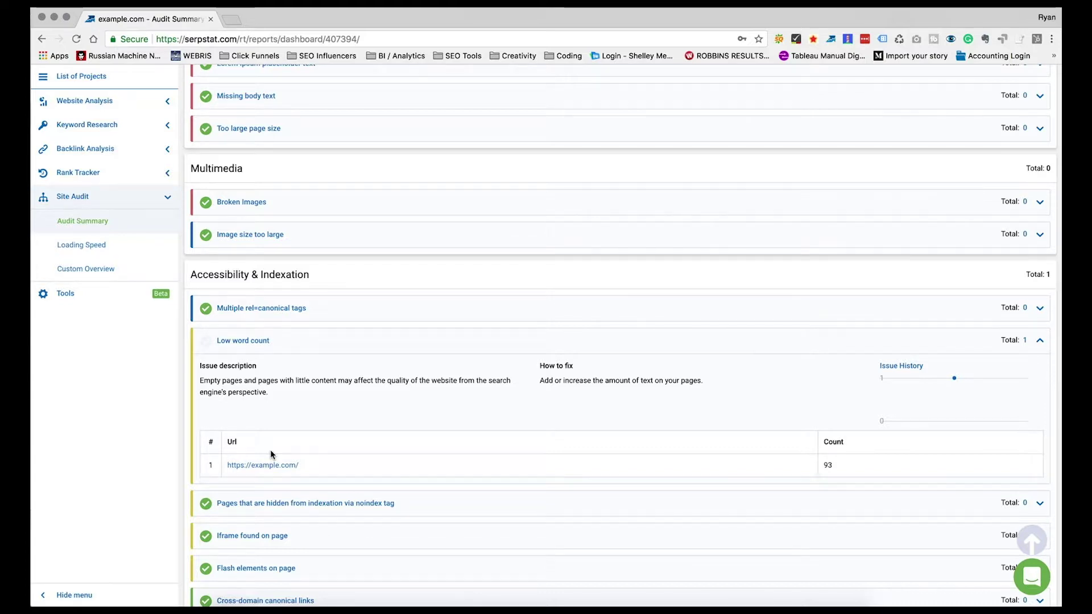
scroll(270, 451, down, 3)
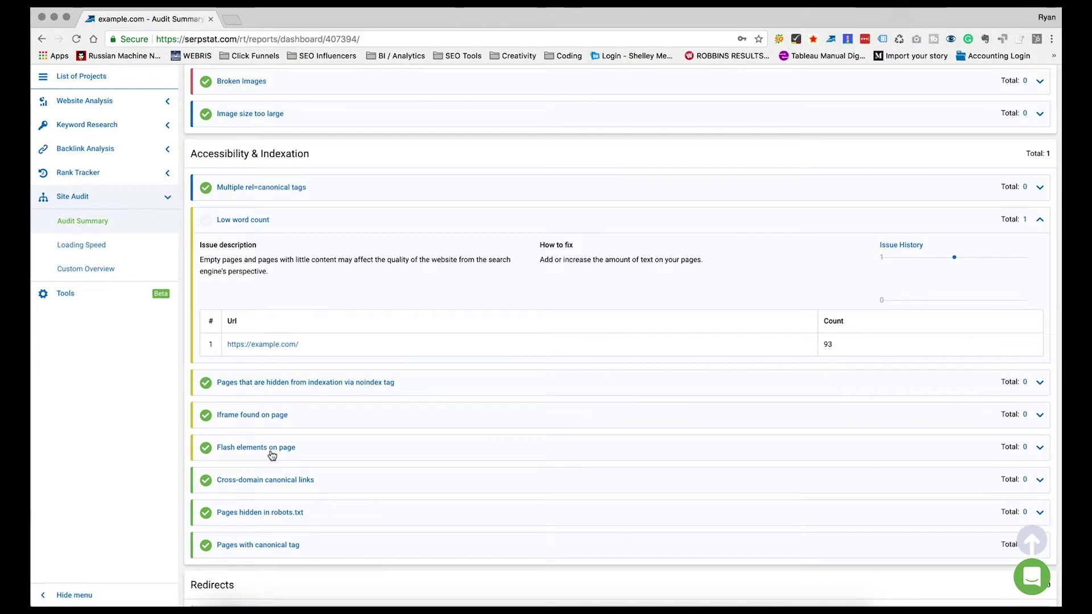
scroll(271, 455, down, 4)
scroll(271, 455, down, 6)
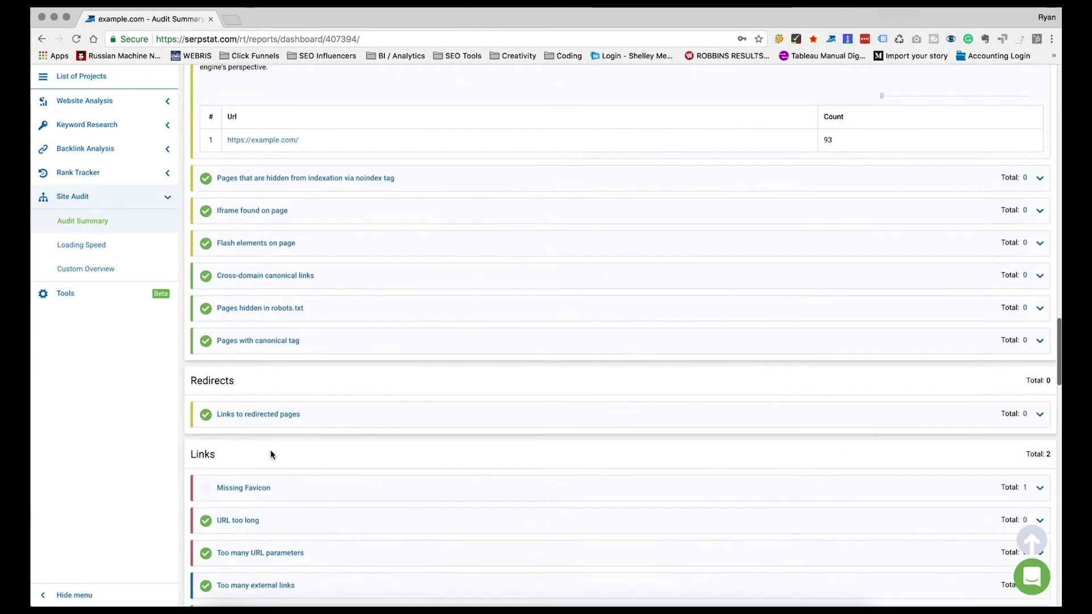
scroll(270, 453, down, 5)
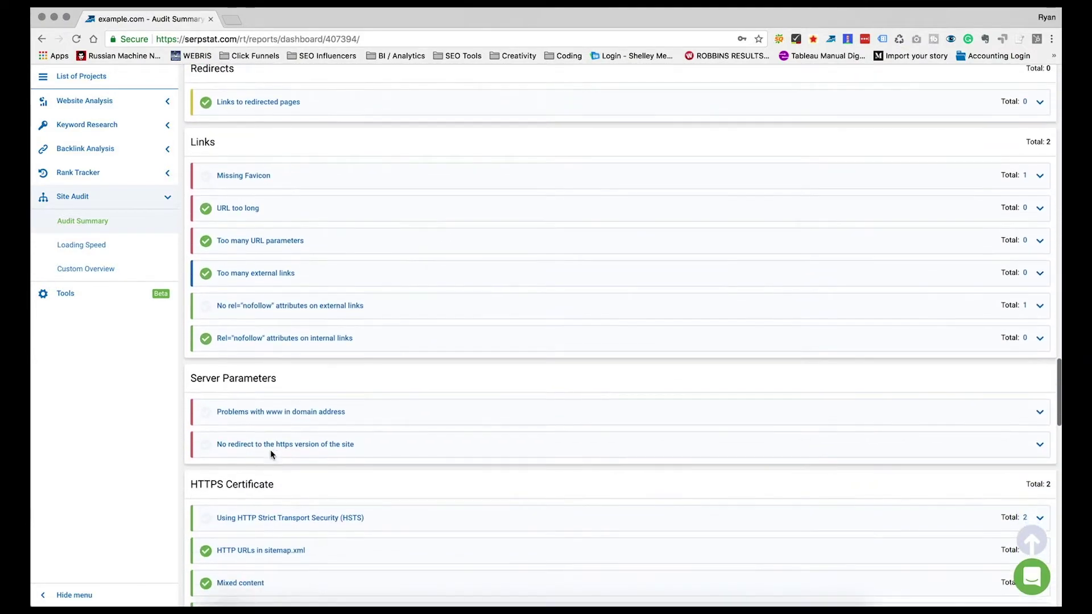
scroll(390, 503, down, 10)
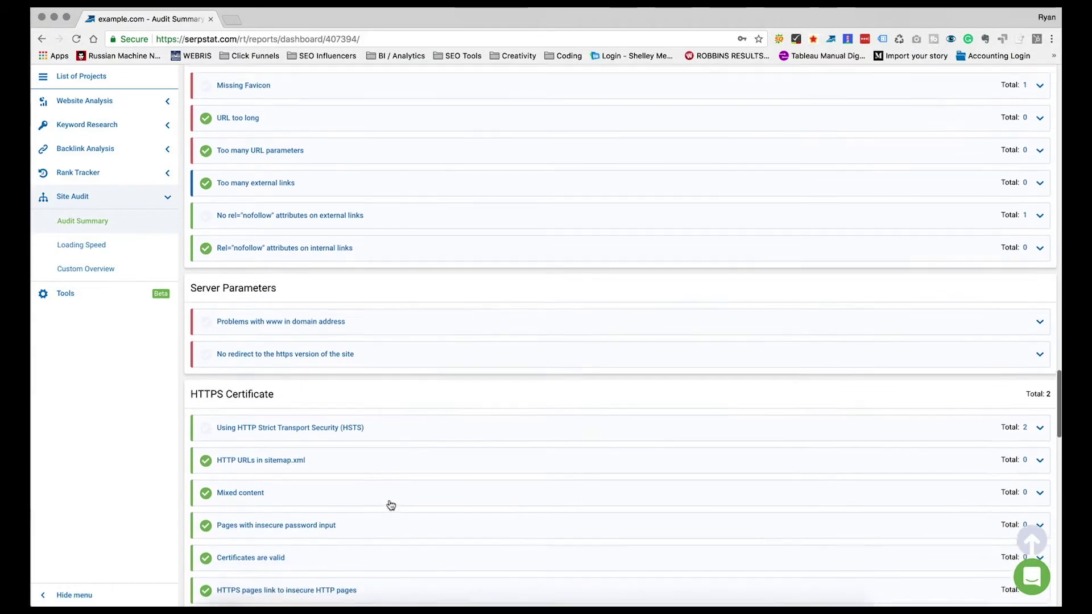
scroll(390, 504, up, 20)
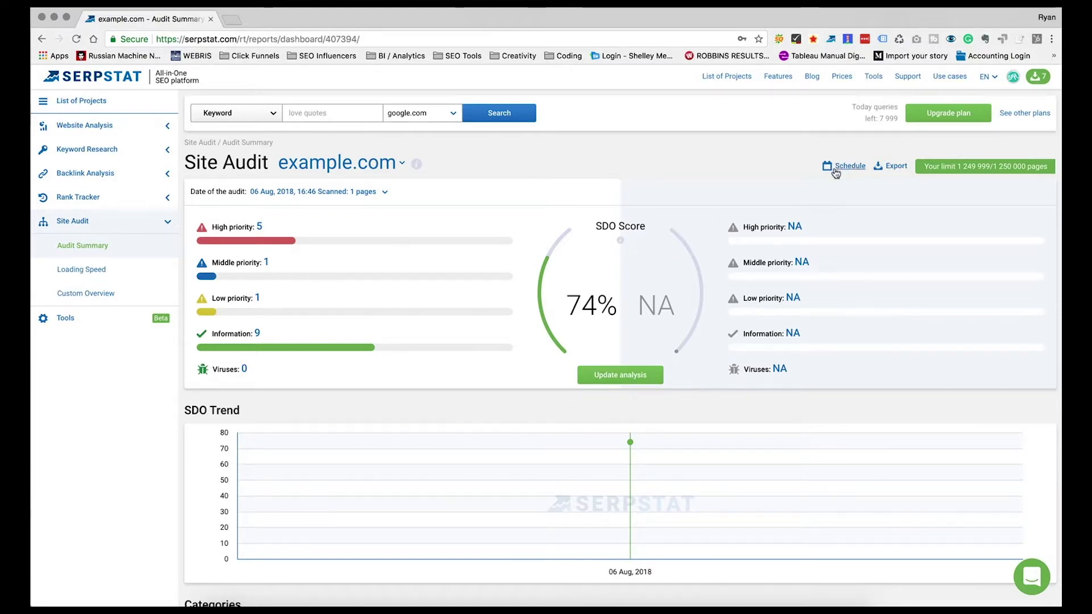
Step: Export the audit as an XLSX workbook instead of PDF and open the downloaded file
click(894, 167)
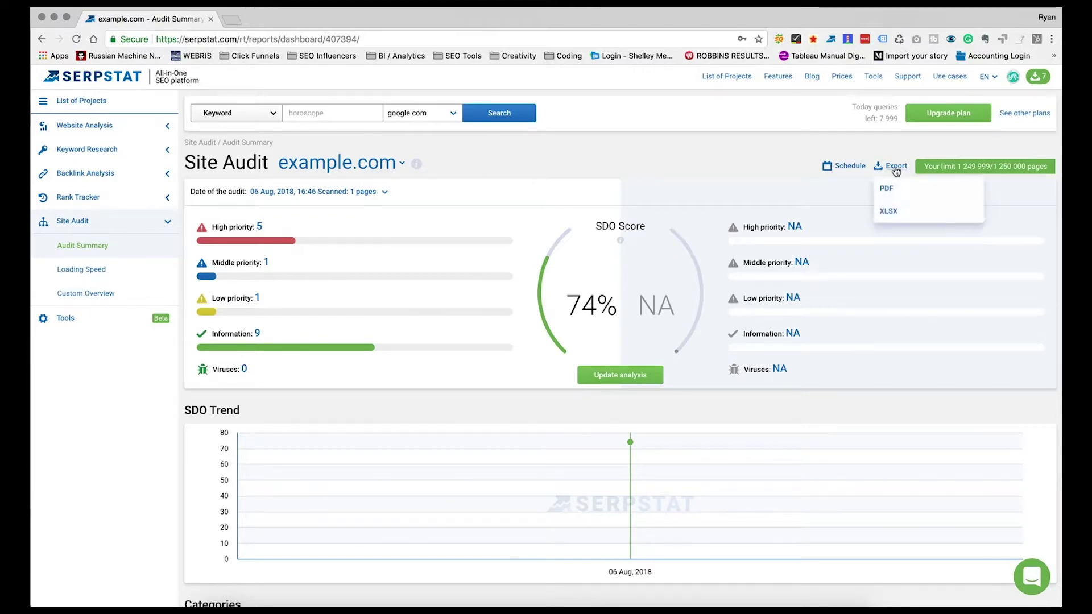
click(892, 199)
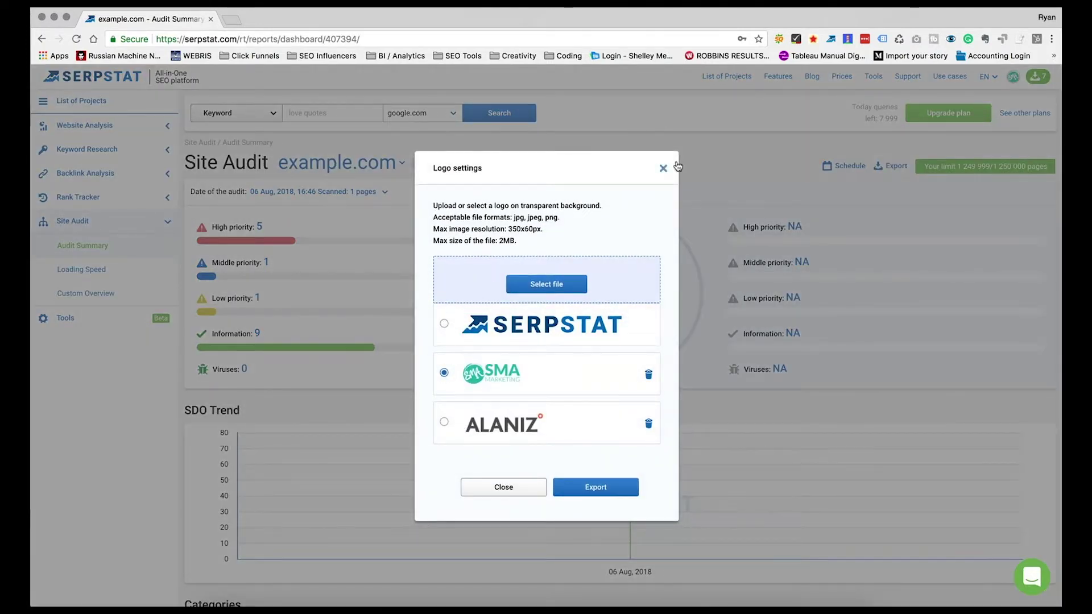
click(663, 168)
click(893, 166)
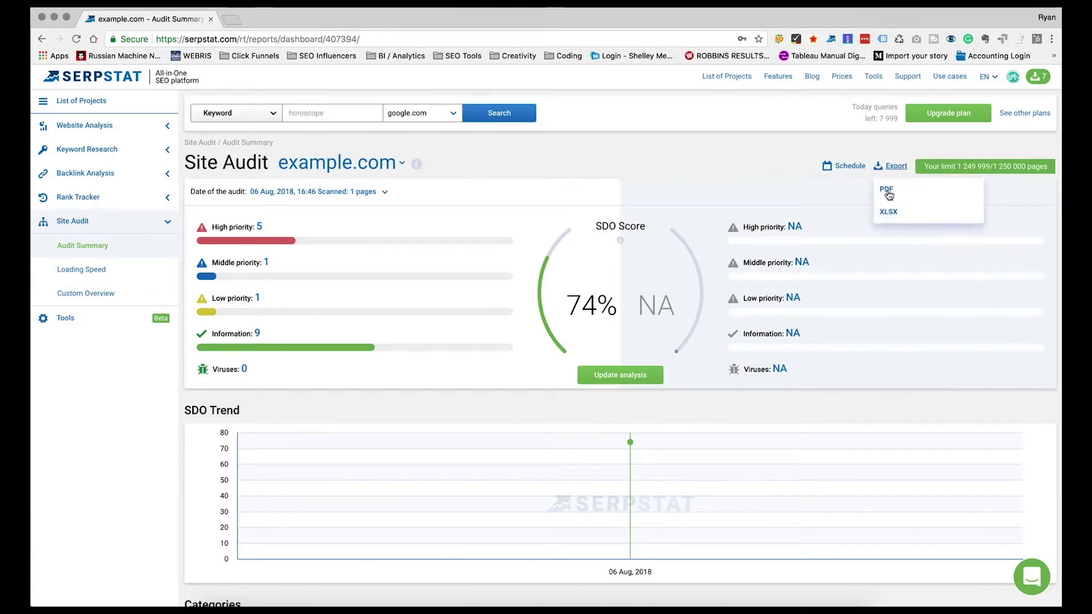
click(892, 212)
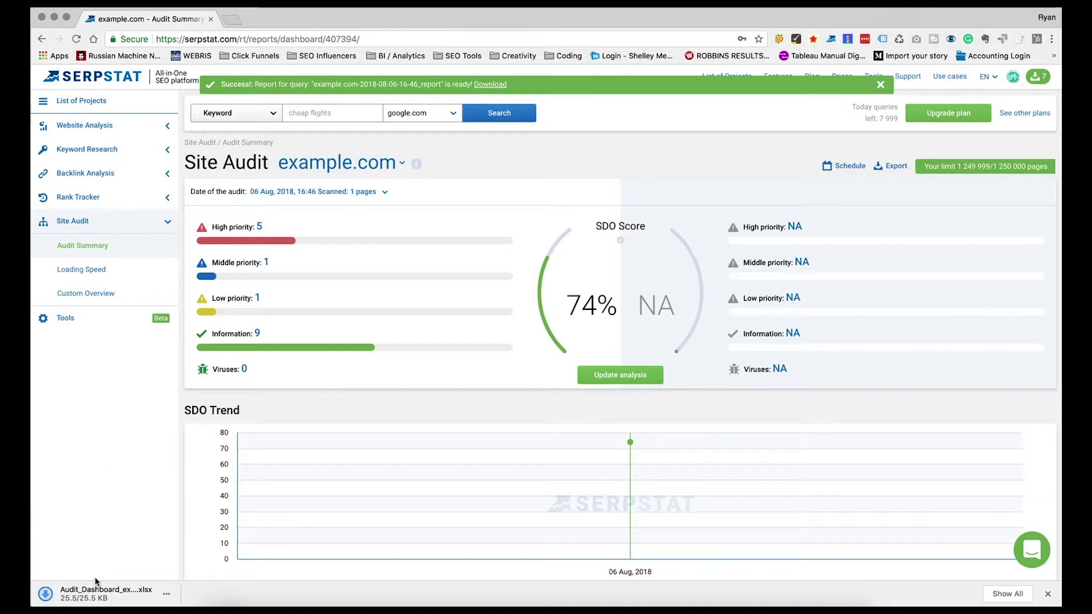
click(85, 595)
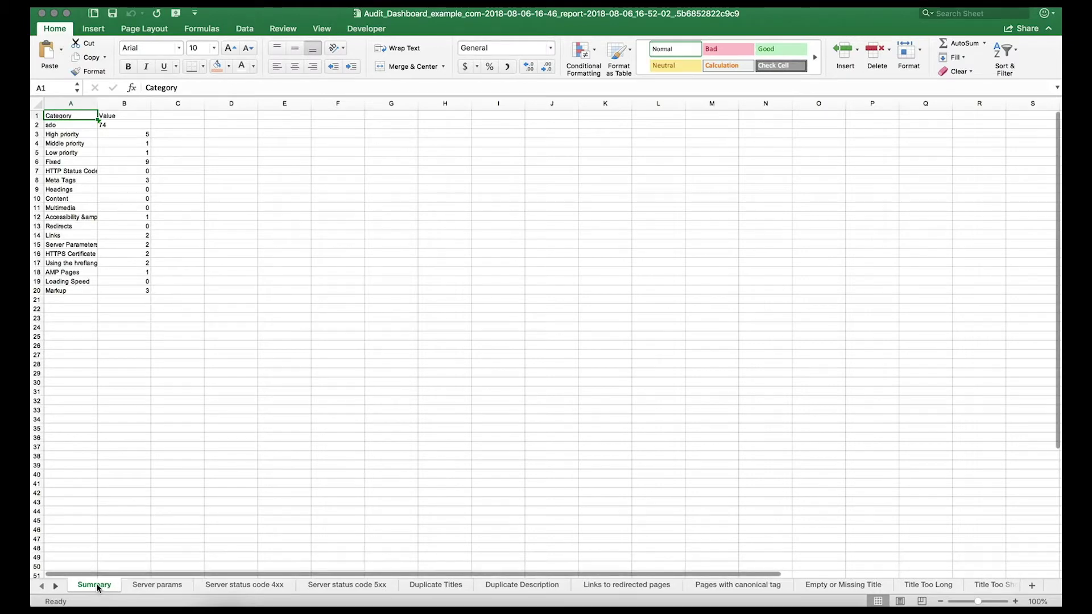
Step: Browse the workbook sheets from Server status code 4xx through Title sheets to Missing Description
click(237, 589)
click(362, 588)
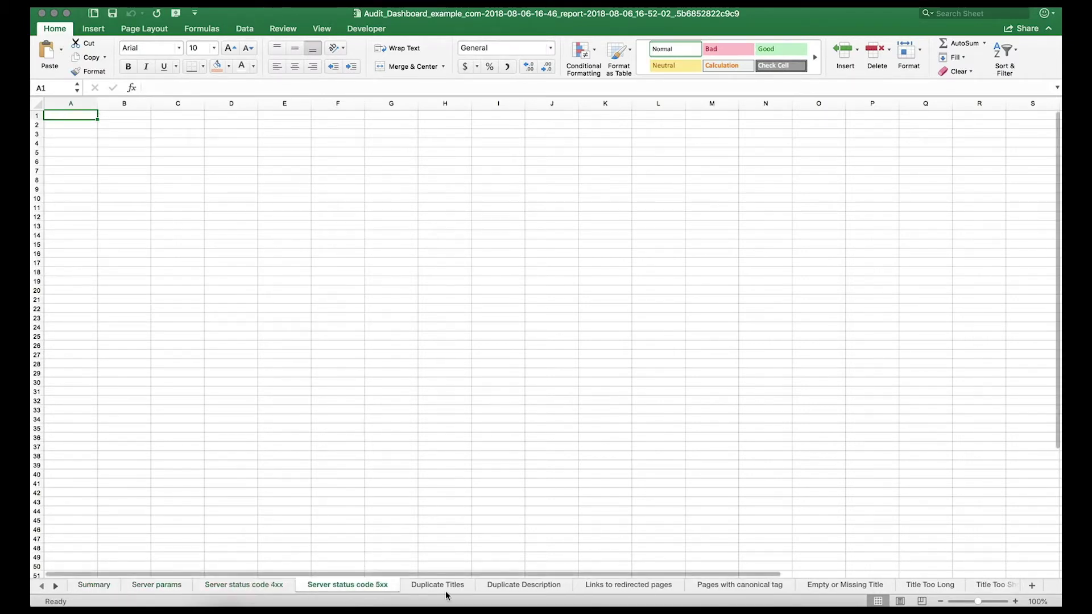
click(446, 585)
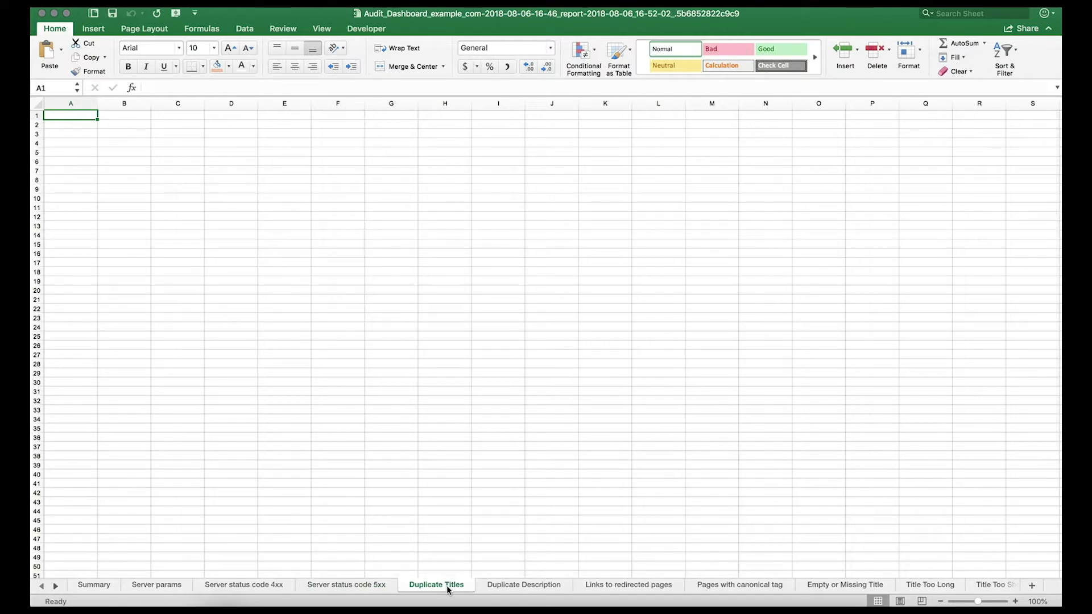
click(846, 589)
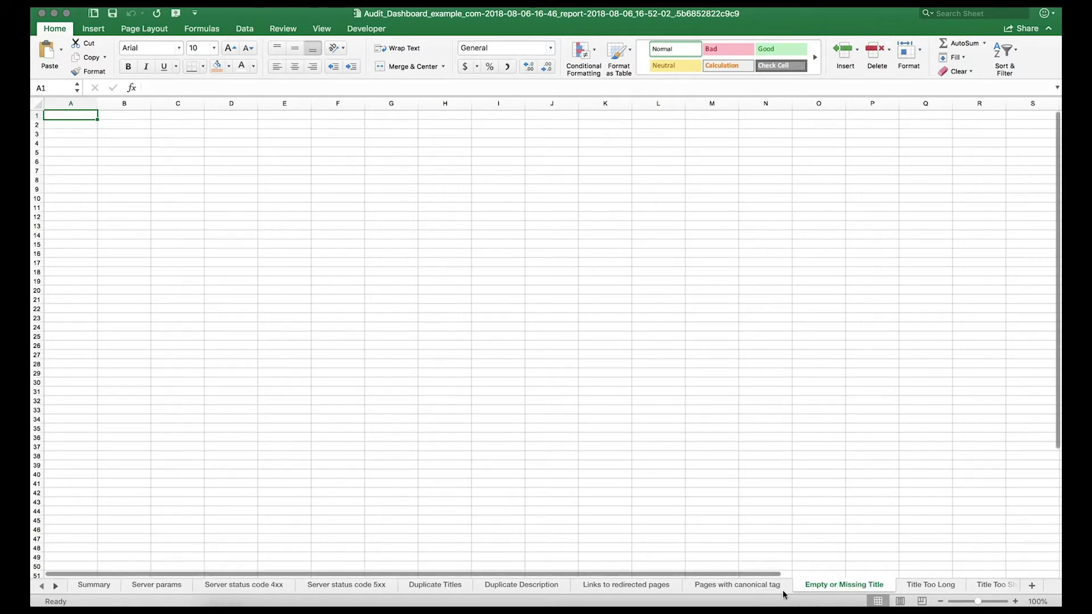
click(931, 585)
click(978, 585)
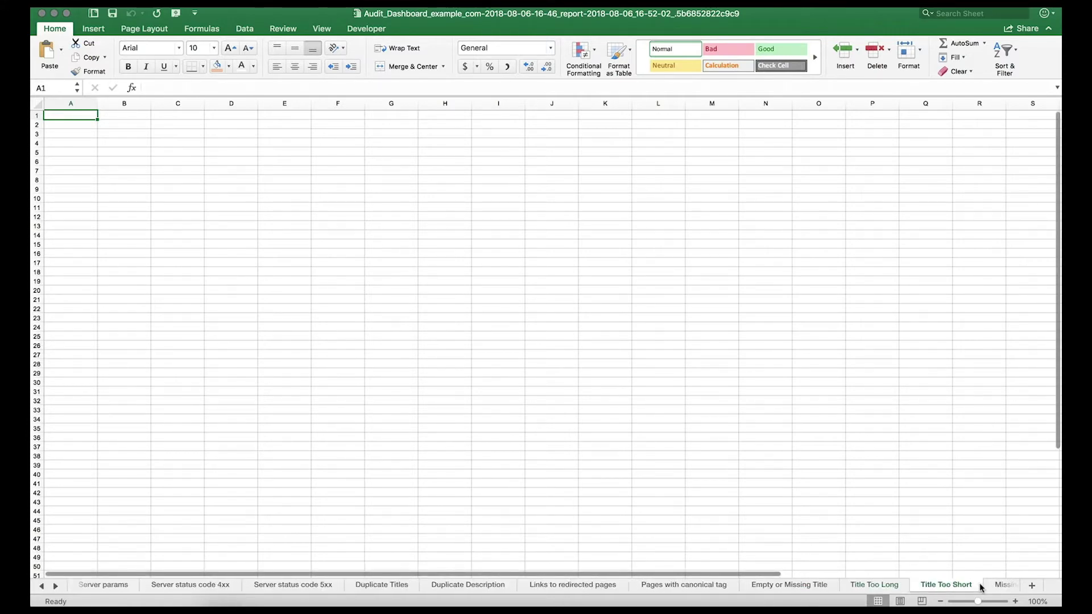
click(1005, 585)
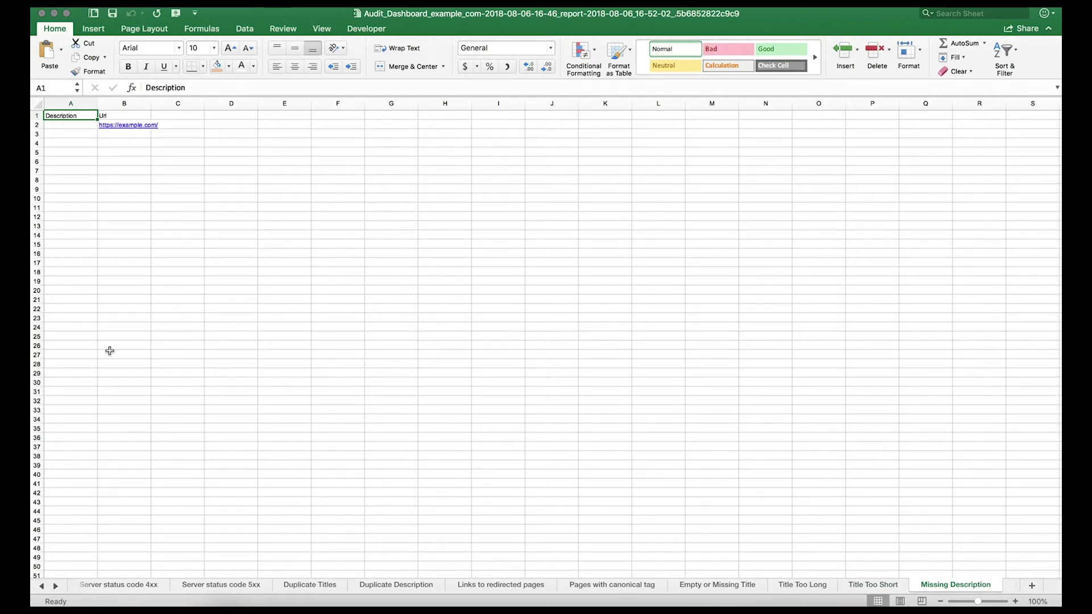
mouse_move(263, 607)
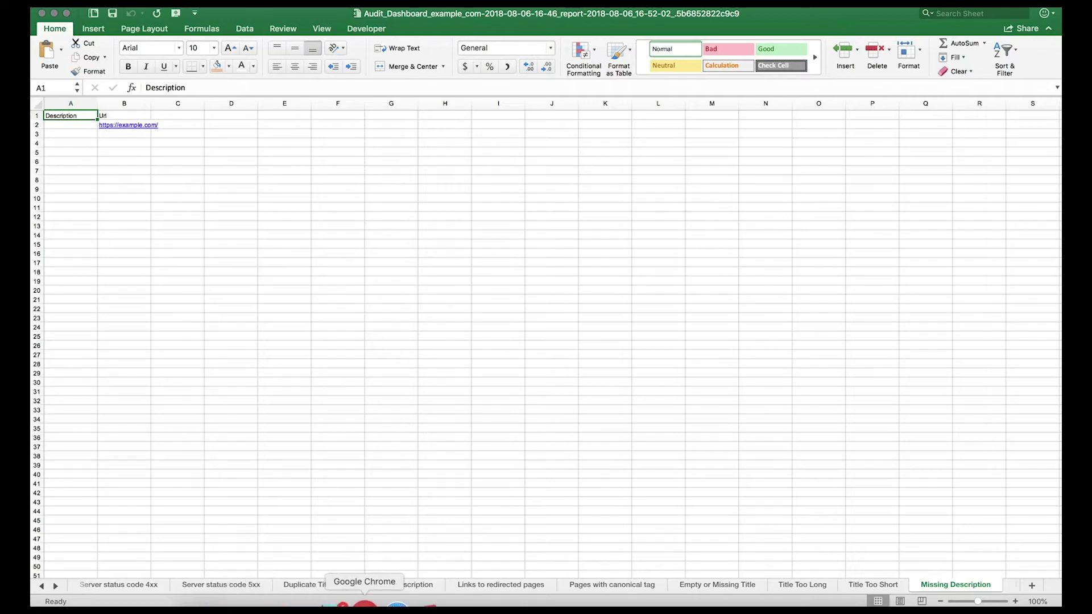
Step: Back in Chrome, open example.com's Loading Speed report and compare desktop results before settling on mobile
click(368, 605)
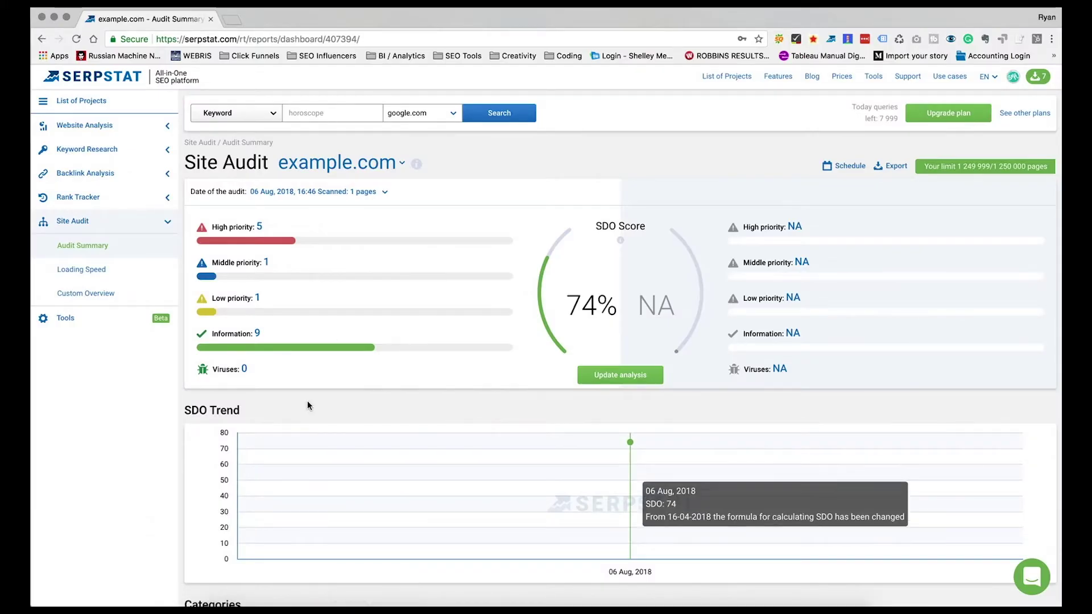
scroll(295, 458, down, 2)
scroll(295, 458, up, 2)
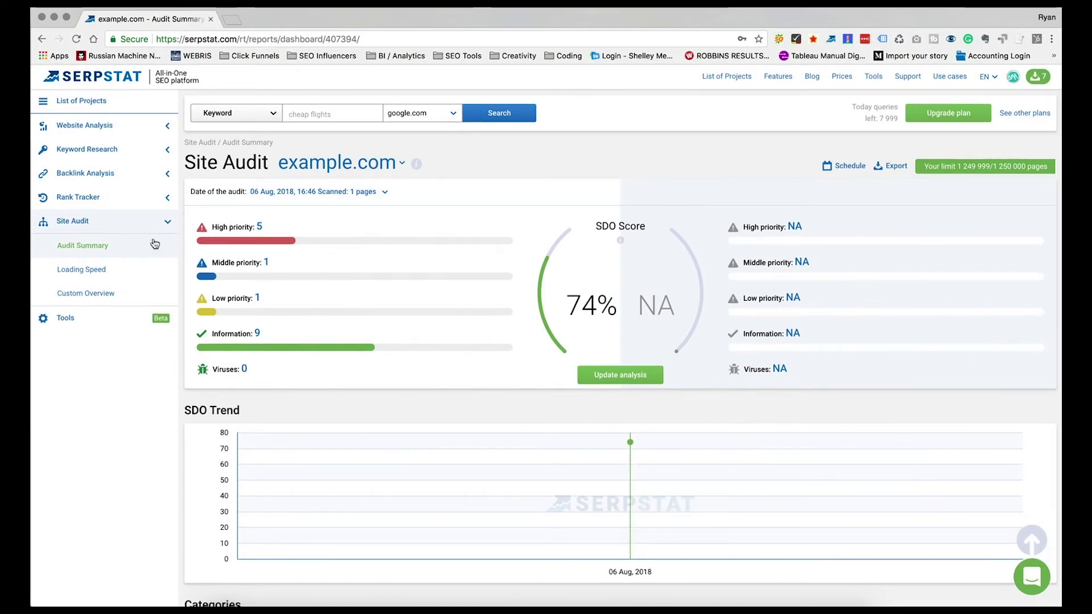
click(70, 271)
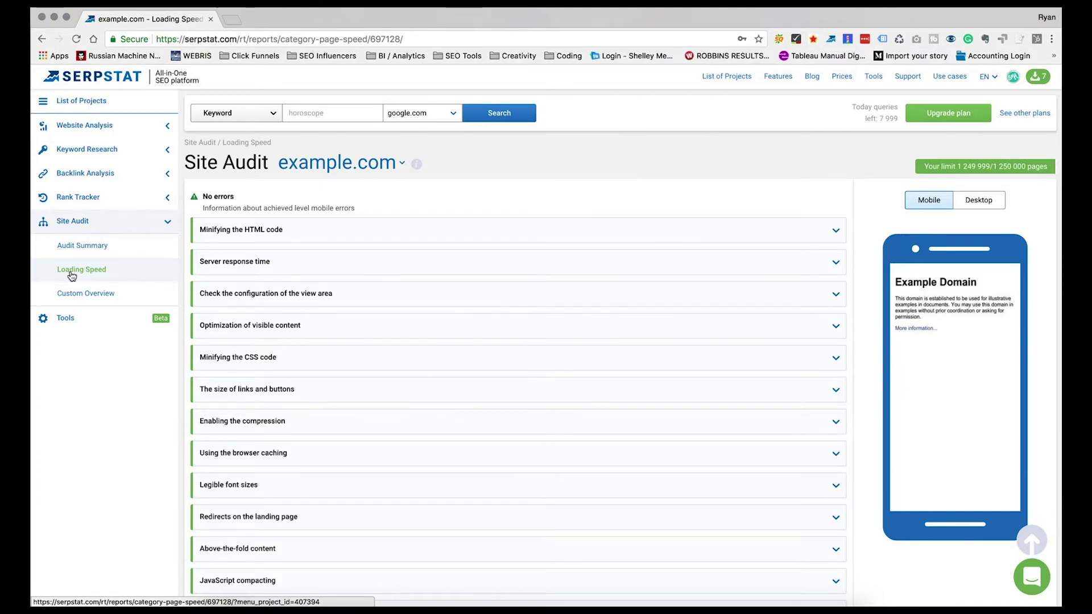
click(979, 201)
click(925, 201)
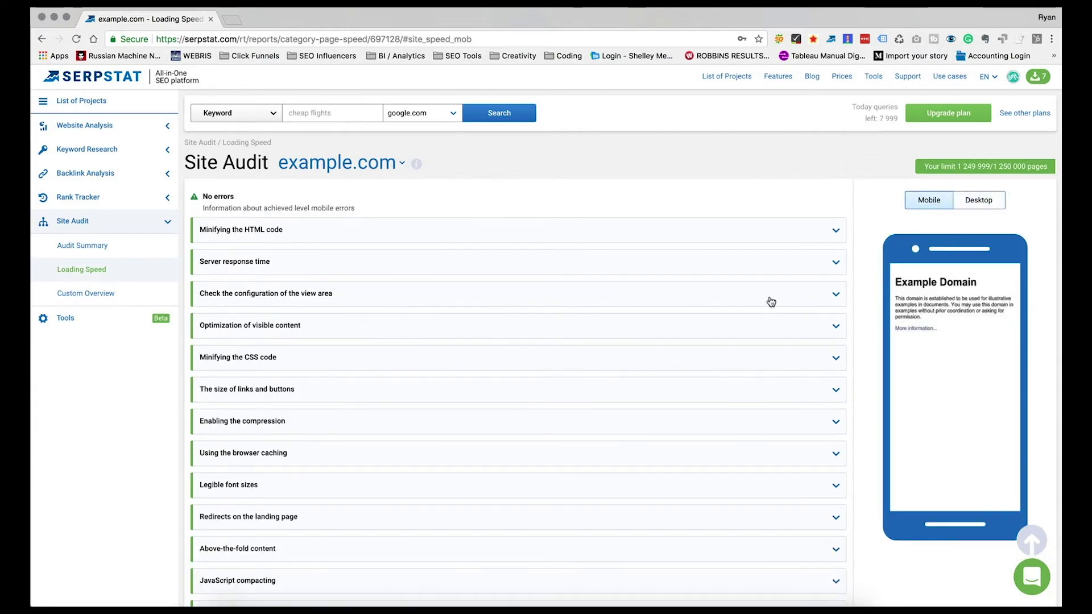
scroll(768, 302, down, 5)
scroll(752, 321, up, 5)
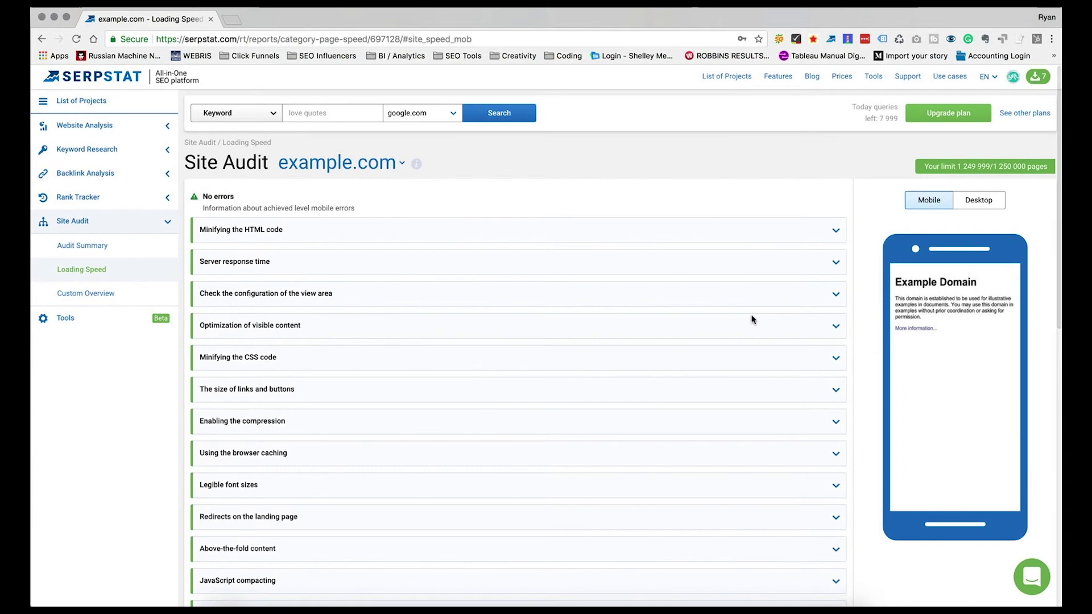